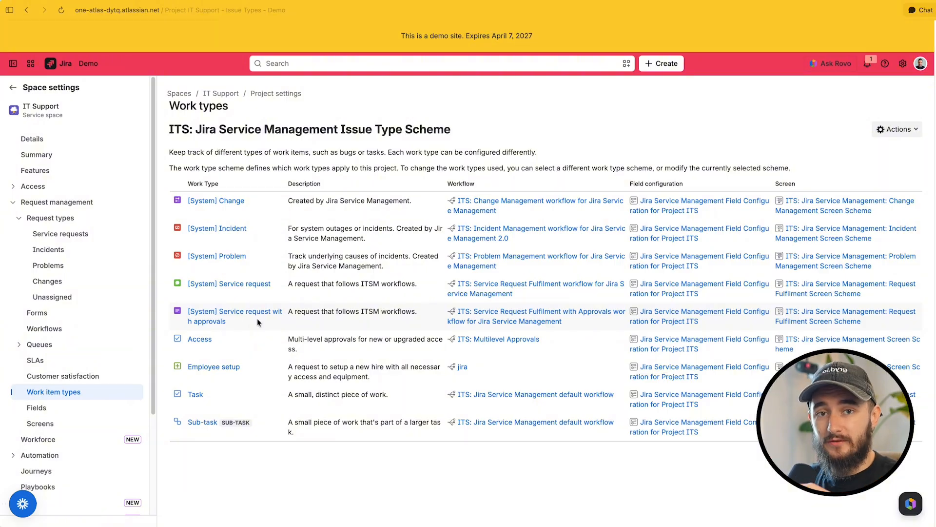
Review the IT Support space's service request types and incident types, along with their work types and workflows
{"action": "left_click", "coordinate": [94, 238]}
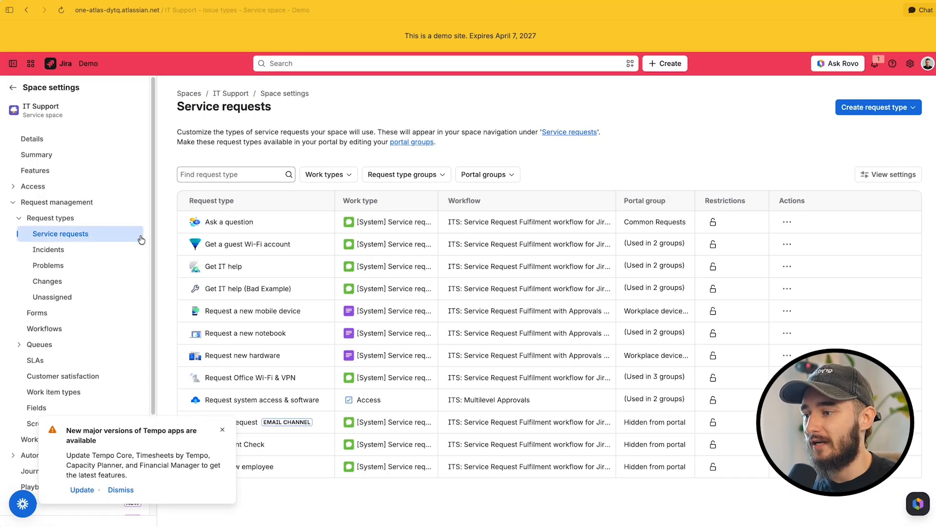
{"action": "left_click", "coordinate": [223, 431]}
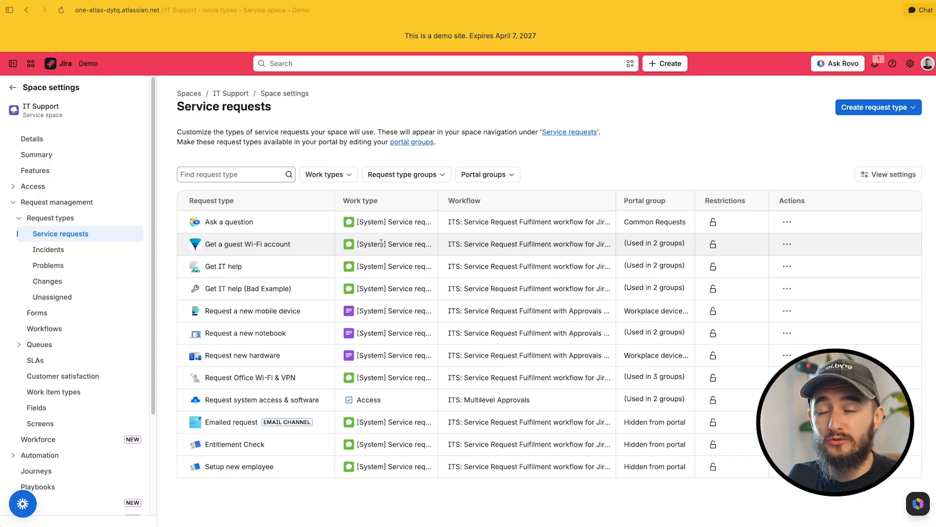
{"action": "left_click", "coordinate": [96, 249]}
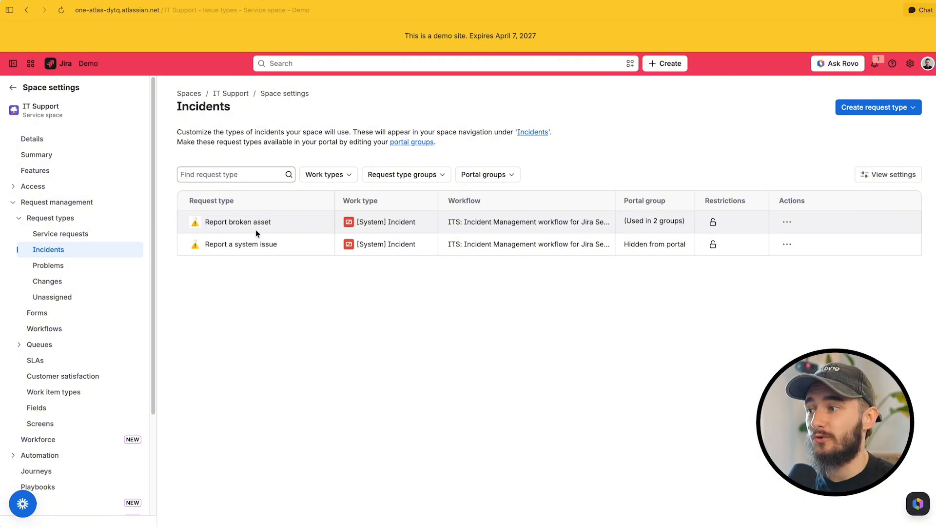
{"action": "left_click", "coordinate": [64, 234]}
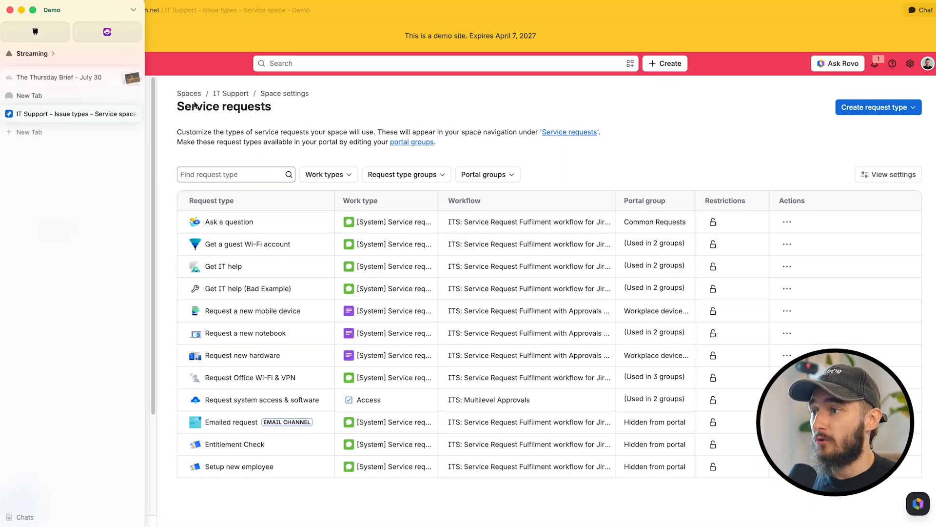
Go to the Jira For you page and expand the queues of the IT Support space
{"action": "left_click", "coordinate": [79, 105]}
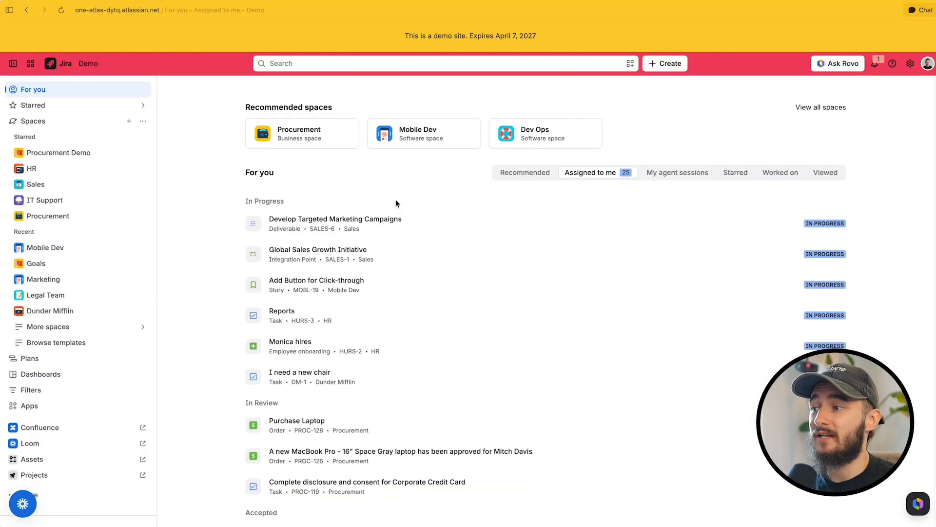
{"action": "left_click", "coordinate": [19, 200]}
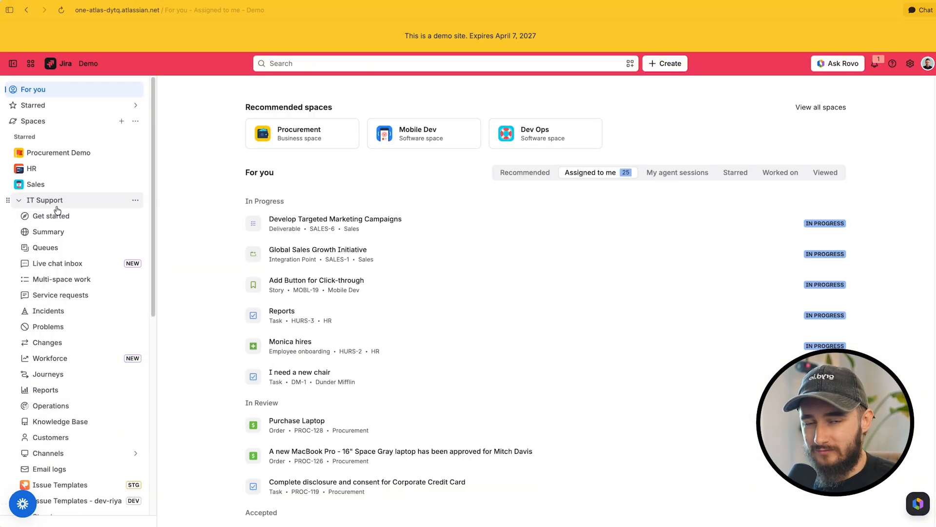
{"action": "left_click", "coordinate": [51, 251]}
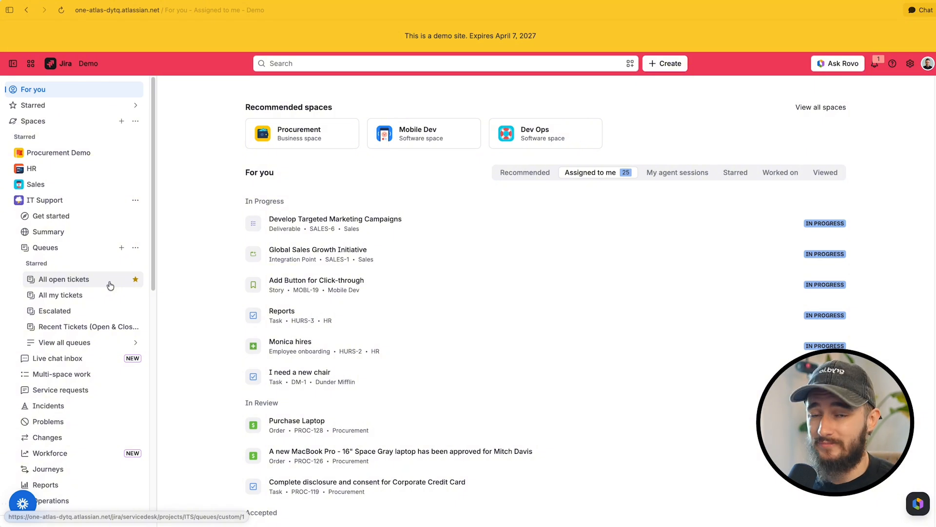
Examine the settings and creation options for IT Support queues, and the list of all available queues
{"action": "left_click", "coordinate": [135, 248]}
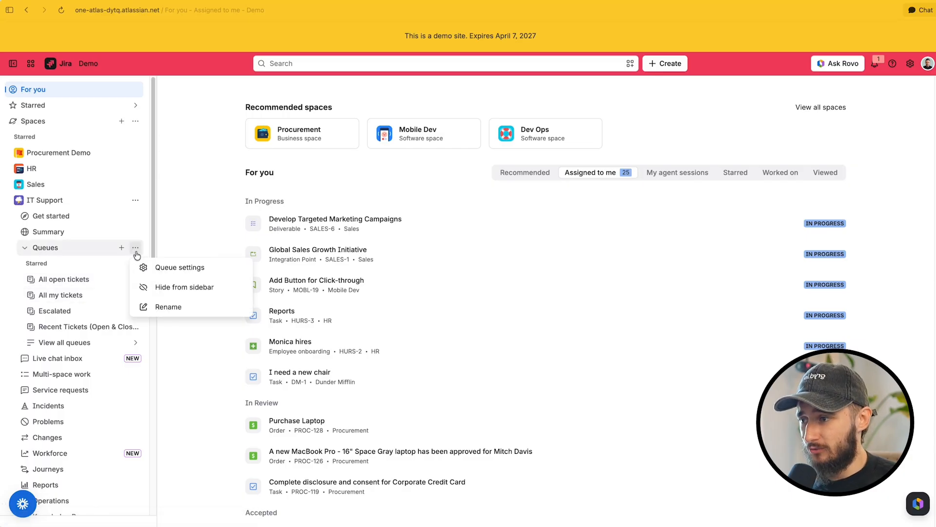
{"action": "left_click", "coordinate": [122, 247]}
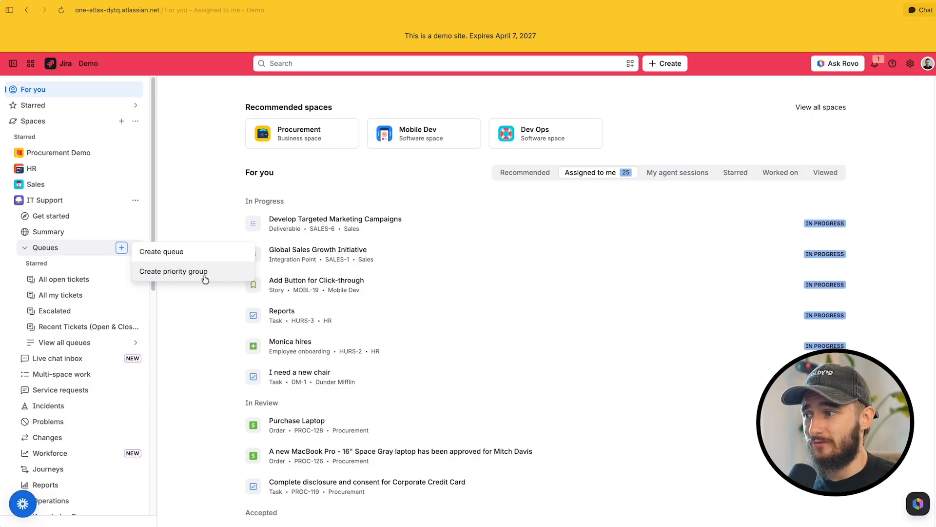
{"action": "left_click", "coordinate": [134, 344]}
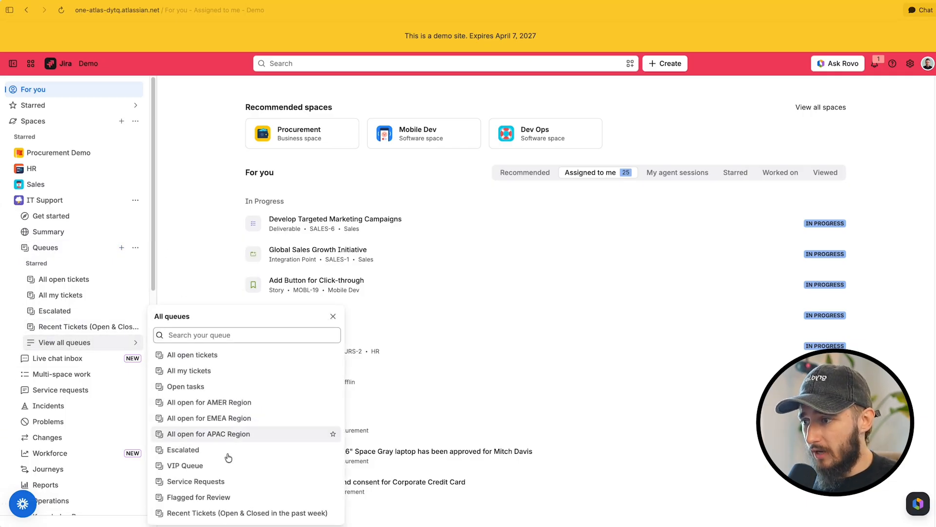
{"action": "left_click", "coordinate": [171, 281]}
{"action": "left_click", "coordinate": [93, 348]}
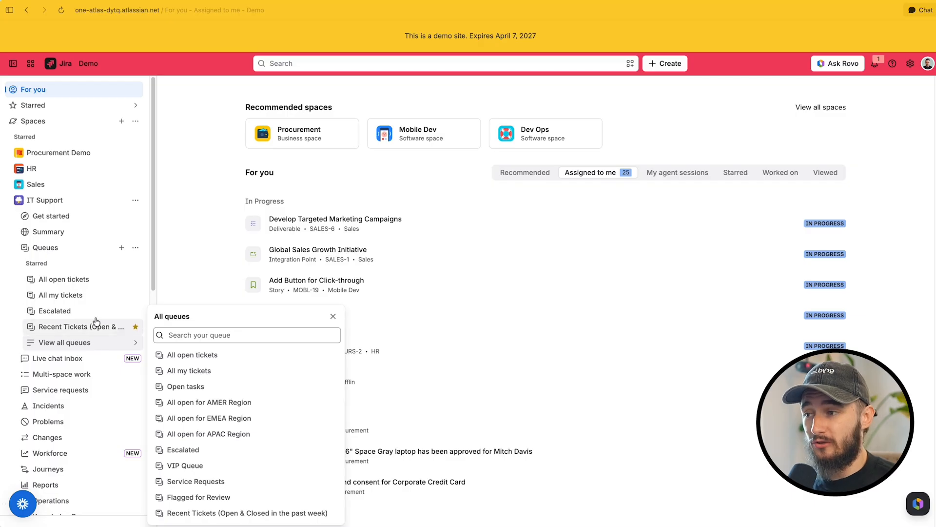
{"action": "left_click", "coordinate": [204, 233]}
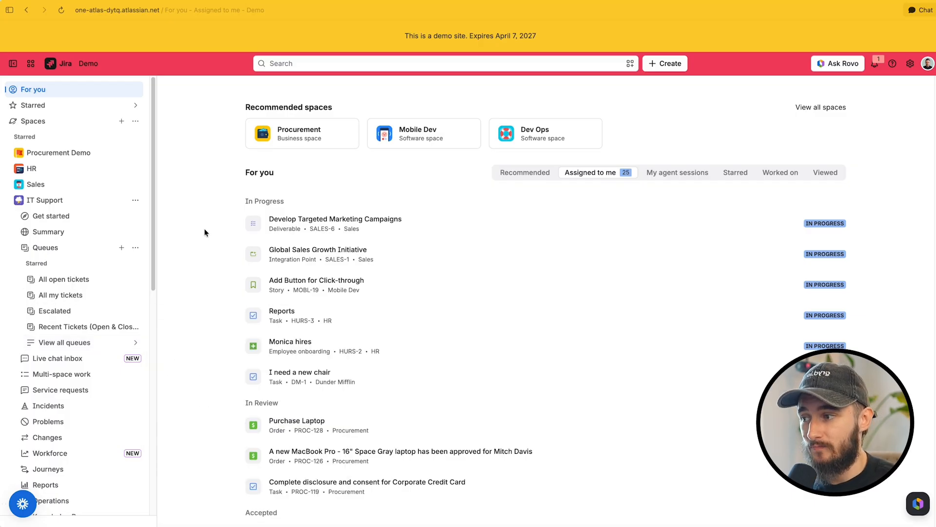
Look through the All open tickets, All my tickets and Recent Tickets (Open & Closed in the past week) queues
{"action": "left_click", "coordinate": [80, 279]}
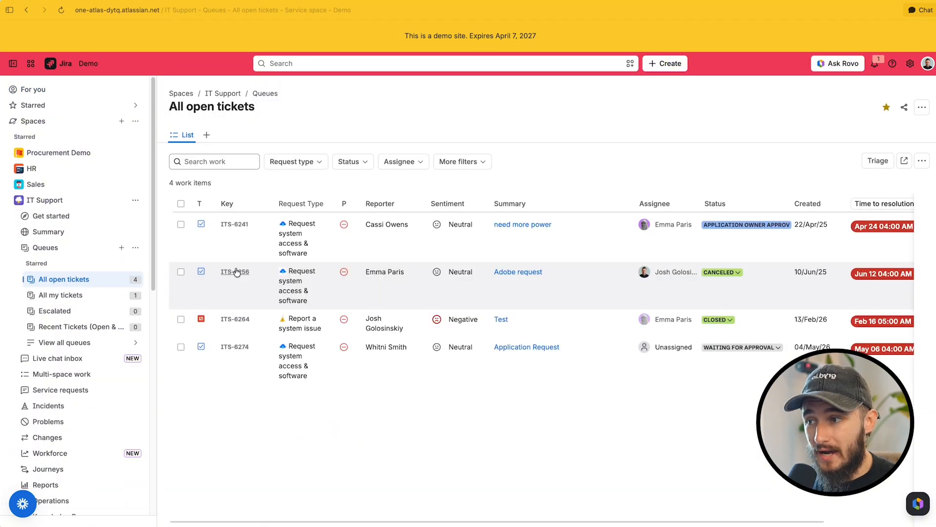
{"action": "left_click", "coordinate": [79, 296]}
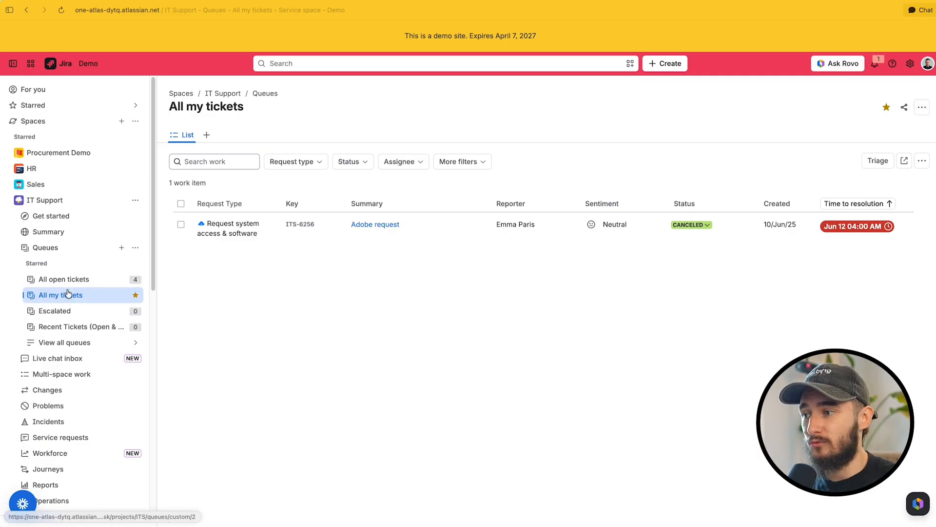
{"action": "left_click", "coordinate": [87, 331]}
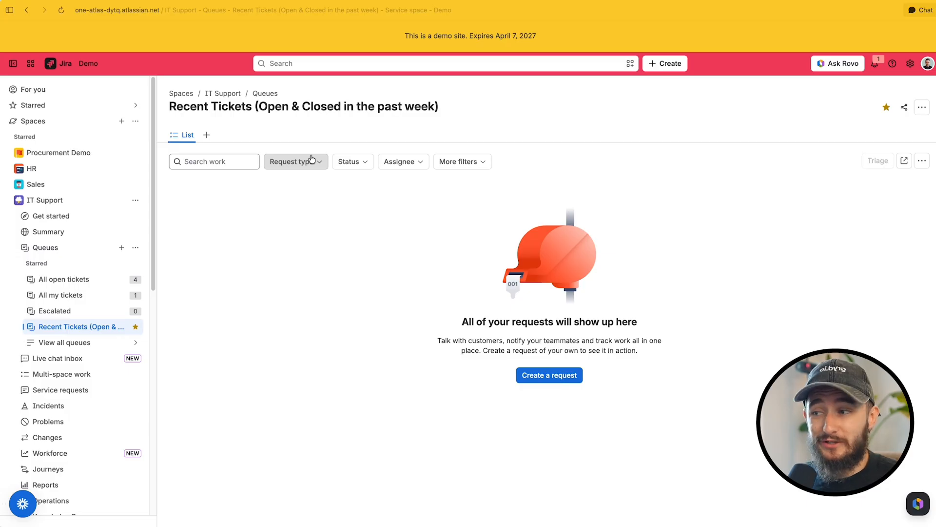
Assign the unassigned Application Request ticket in the All open tickets queue to yourself
{"action": "left_click", "coordinate": [73, 279]}
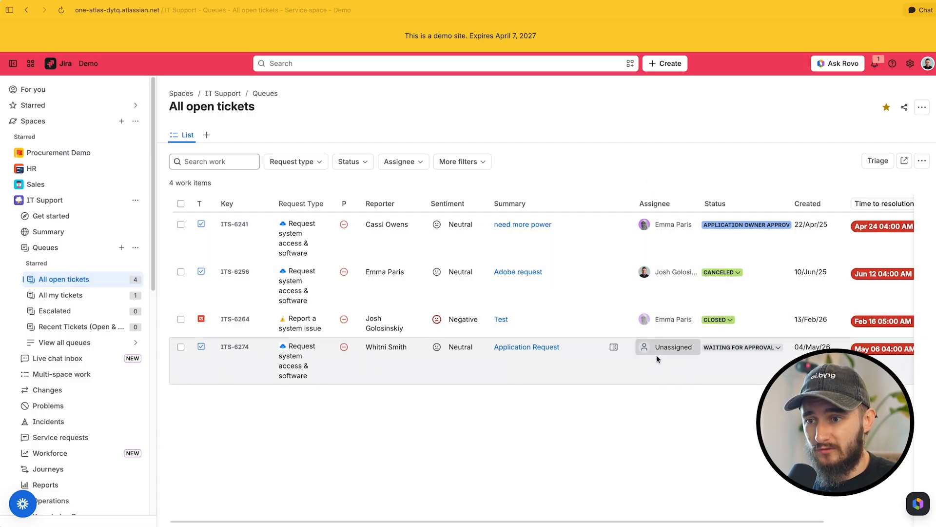
{"action": "left_click", "coordinate": [656, 358]}
{"action": "left_click", "coordinate": [665, 374]}
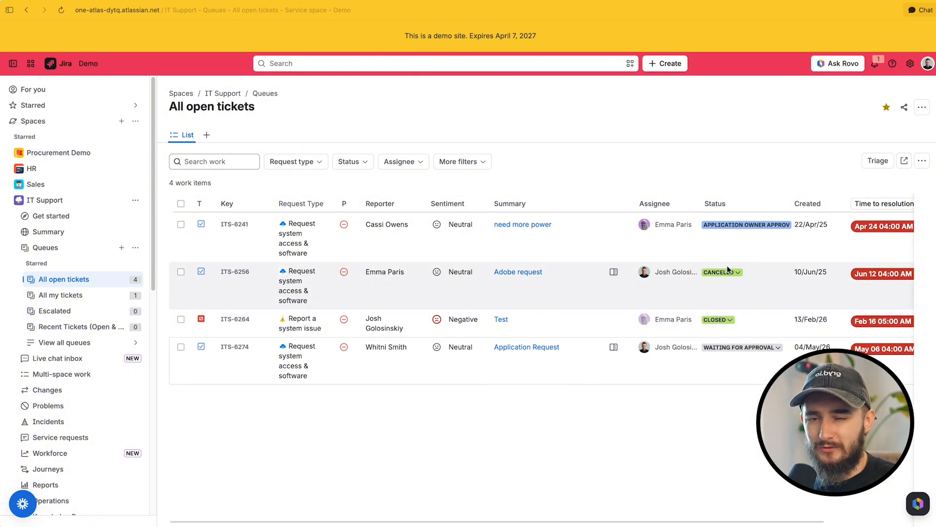
Check the All my tickets queue for the newly assigned ticket and look over the full list of queues
{"action": "left_click", "coordinate": [100, 295]}
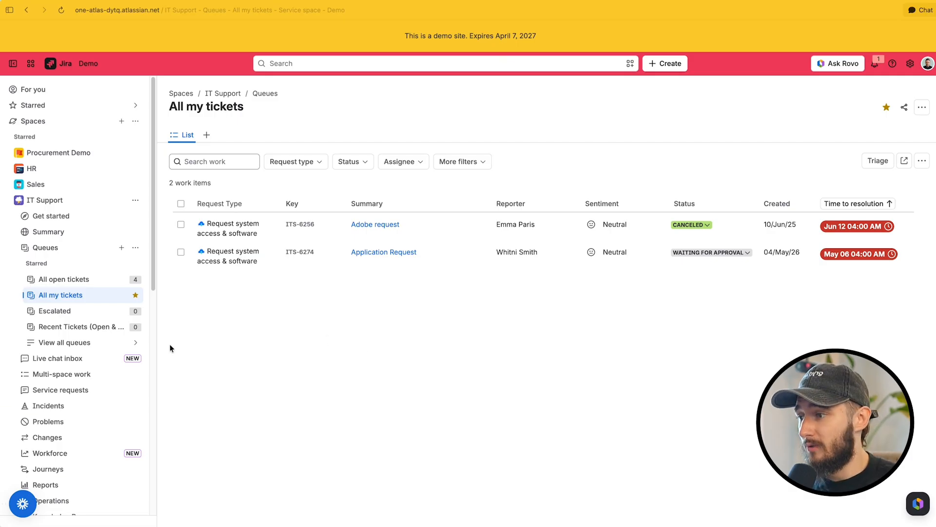
{"action": "left_click", "coordinate": [116, 343]}
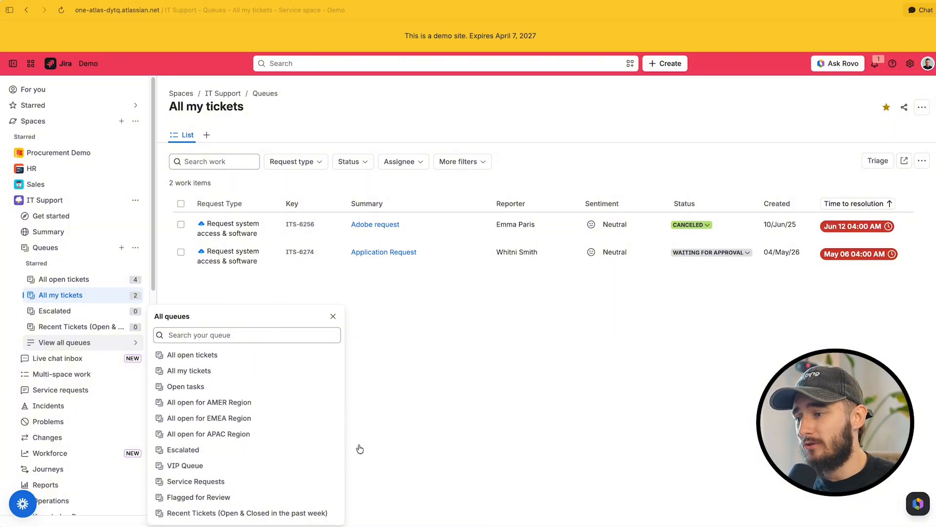
{"action": "left_click", "coordinate": [431, 417]}
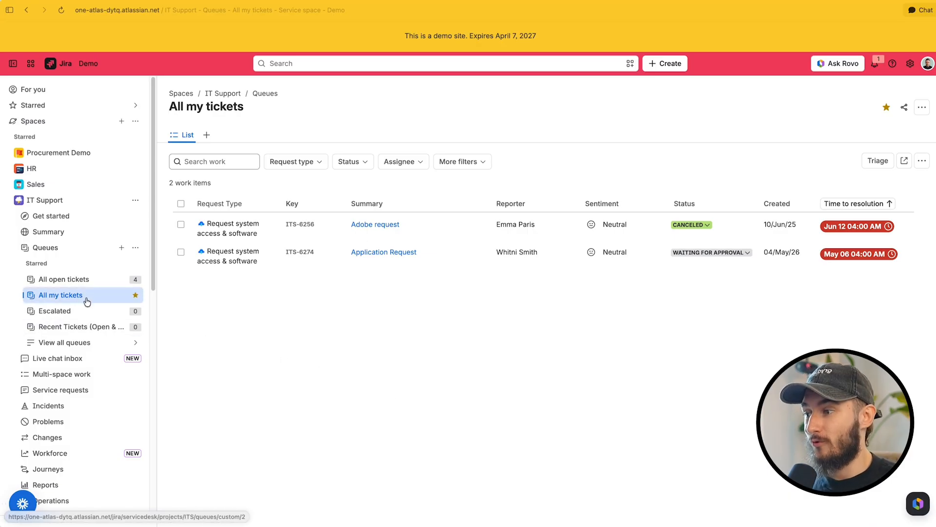
Open the work item search under Filters
{"action": "scroll", "coordinate": [87, 301], "scroll_direction": "down", "scroll_amount": 10}
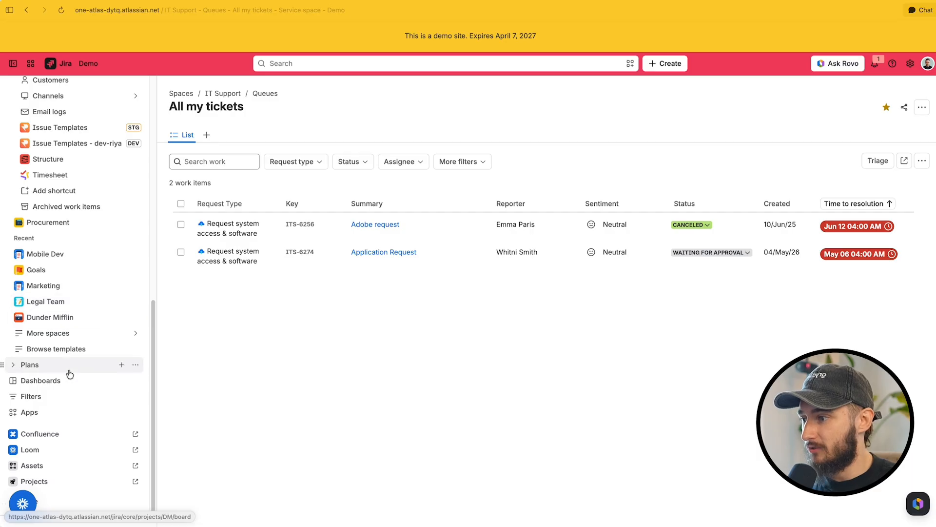
{"action": "left_click", "coordinate": [59, 397]}
{"action": "left_click", "coordinate": [69, 412]}
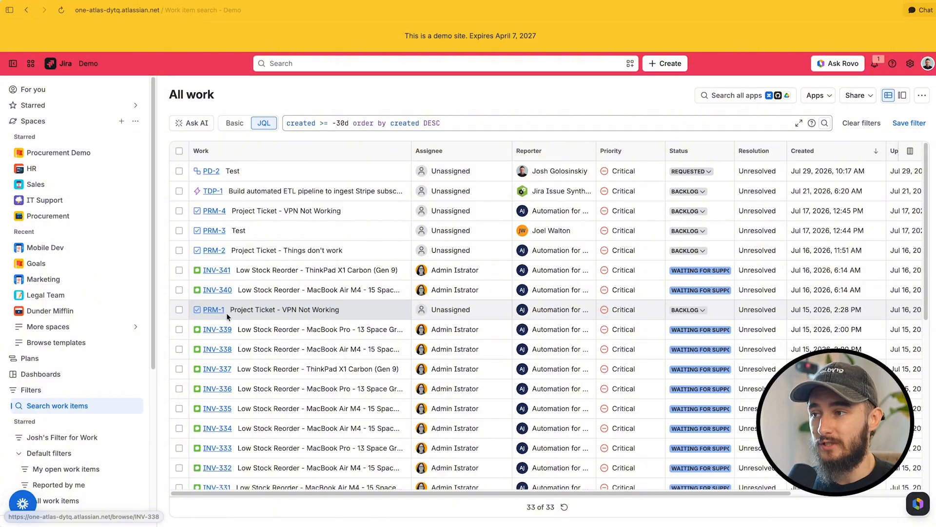
Run an AI search for "All my open items" and inspect the JQL query it generates
{"action": "left_click", "coordinate": [206, 130]}
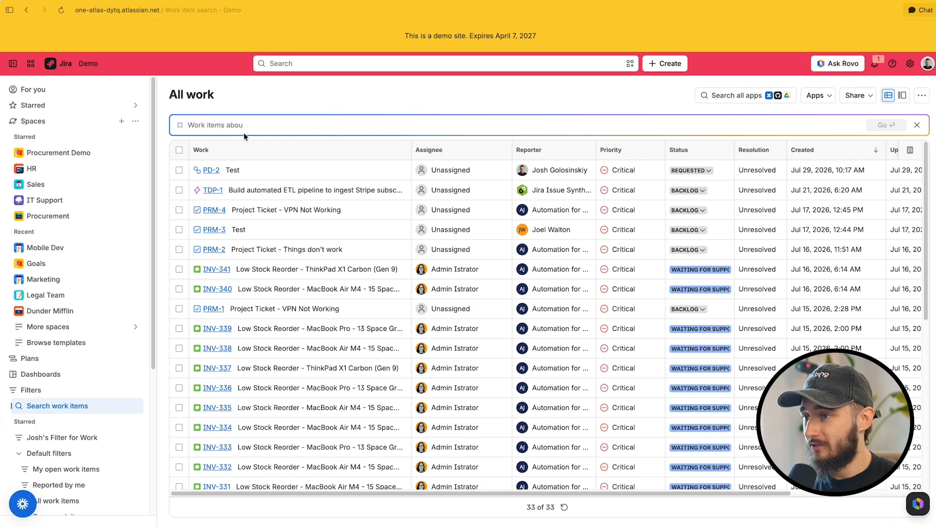
{"action": "type", "text": "All"}
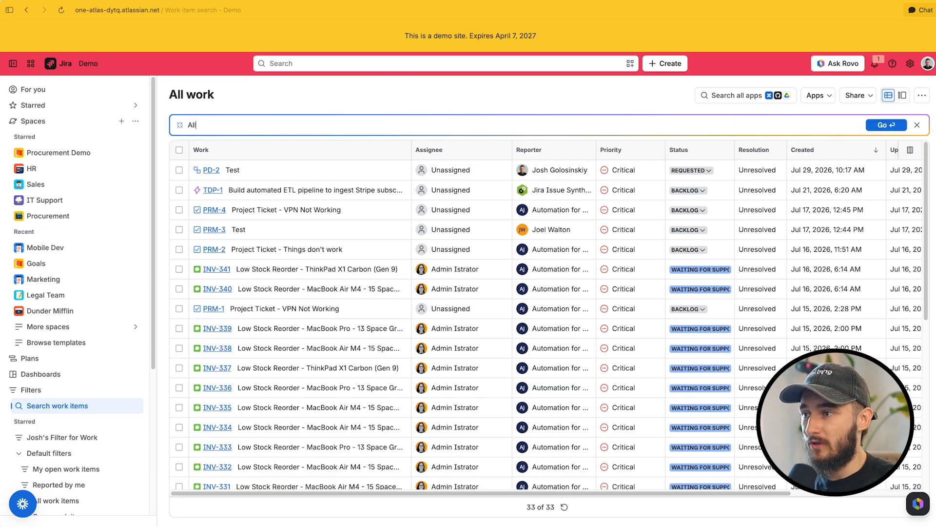
{"action": "type", "text": " my open i"}
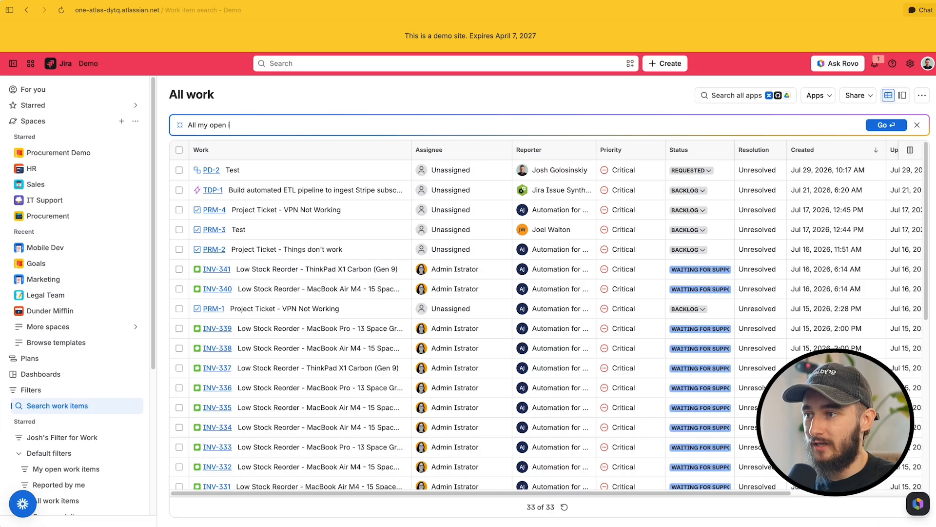
{"action": "type", "text": "tems"}
{"action": "key", "text": "Return"}
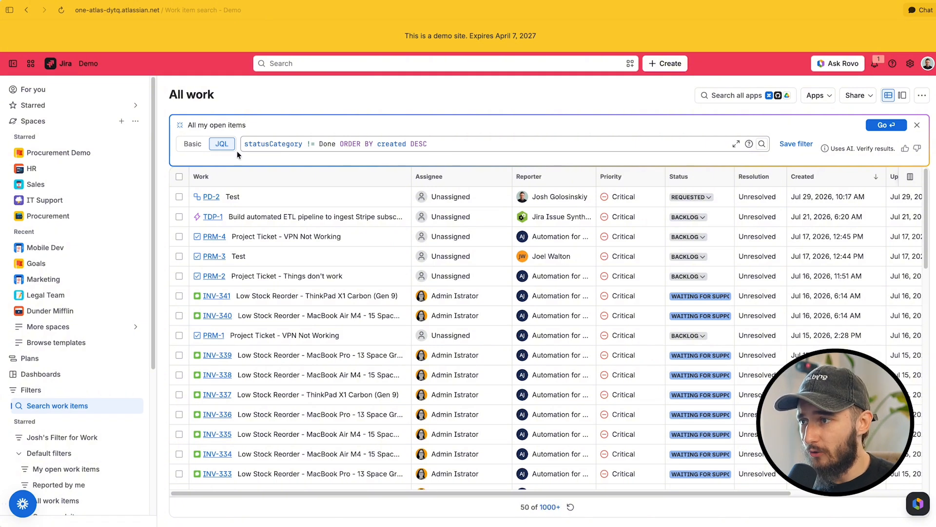
{"action": "left_click_drag", "start_coordinate": [244, 143], "coordinate": [431, 144]}
{"action": "left_click", "coordinate": [444, 144]}
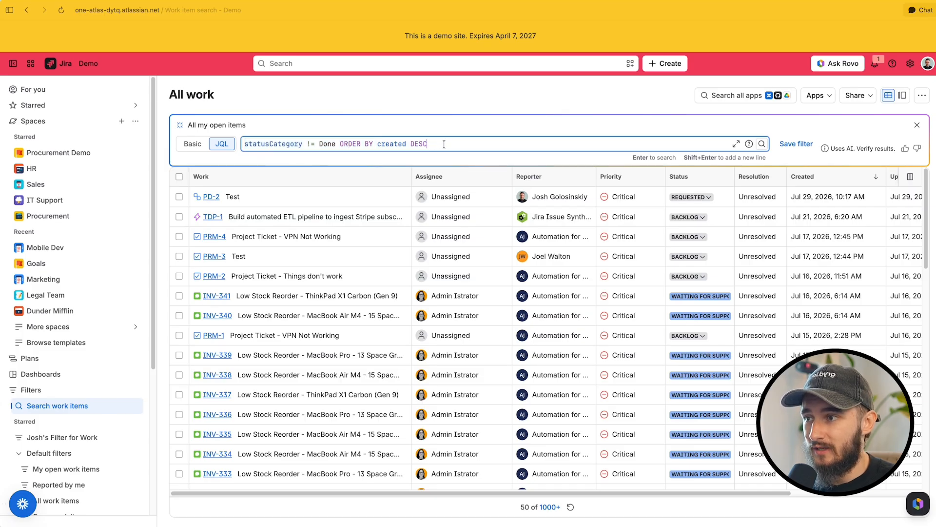
Refine the AI search to "All my open items assigned to me" and run it
{"action": "left_click", "coordinate": [285, 127]}
{"action": "type", "text": "ass"}
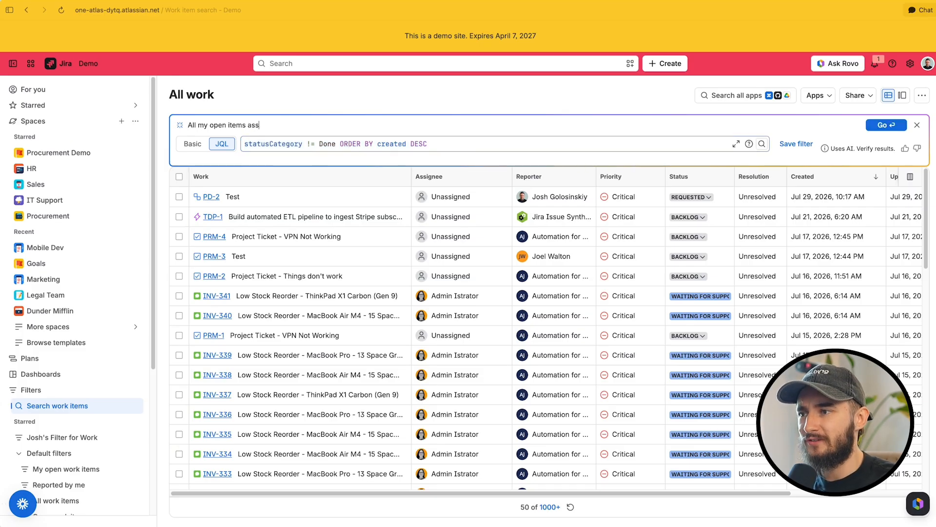
{"action": "type", "text": "igned to"}
{"action": "key", "text": "Return"}
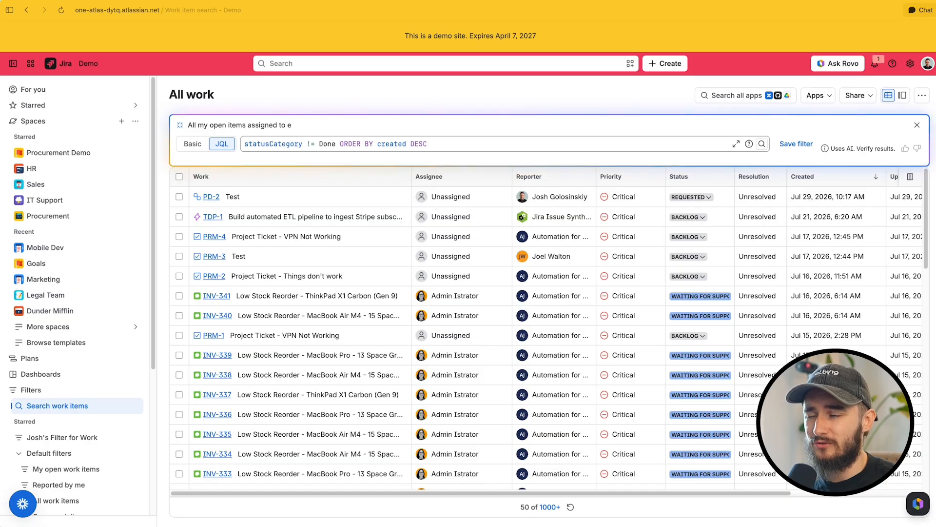
{"action": "type", "text": "me"}
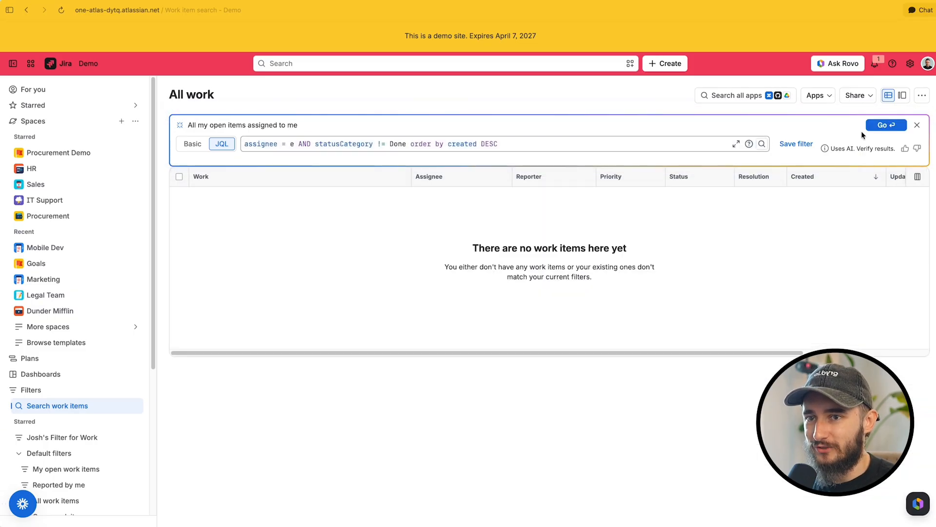
{"action": "left_click", "coordinate": [873, 126]}
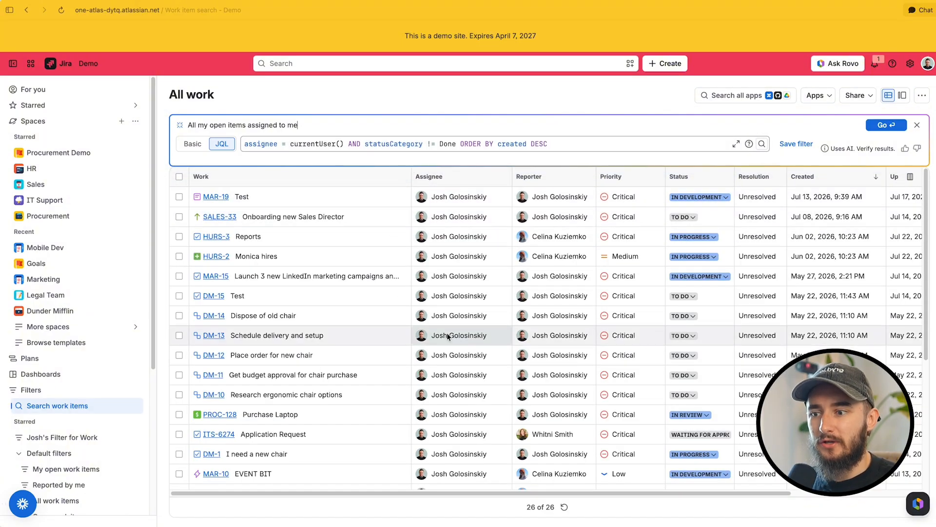
Narrow the AI search to critical-priority items by adding "only critial" to the prompt, and run it
{"action": "scroll", "coordinate": [448, 336], "scroll_direction": "down", "scroll_amount": 5}
{"action": "scroll", "coordinate": [446, 332], "scroll_direction": "up", "scroll_amount": 5}
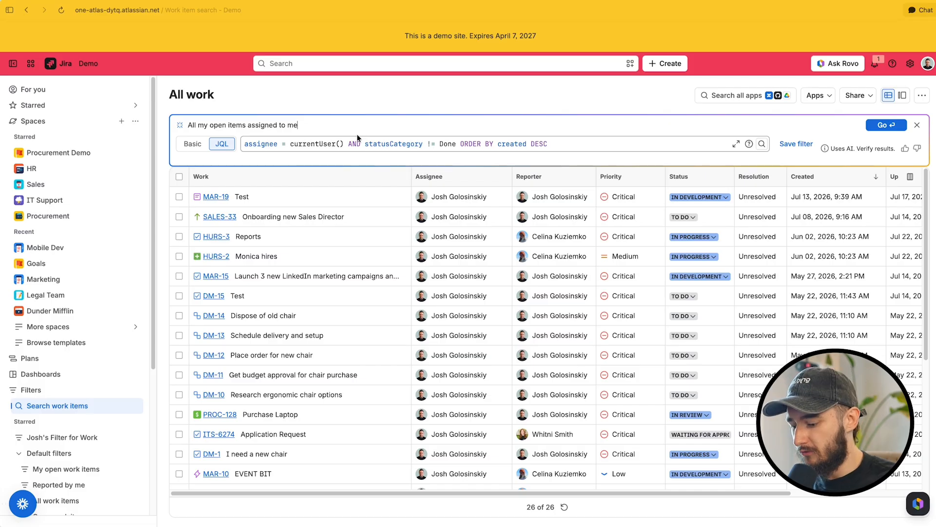
{"action": "type", "text": "only"}
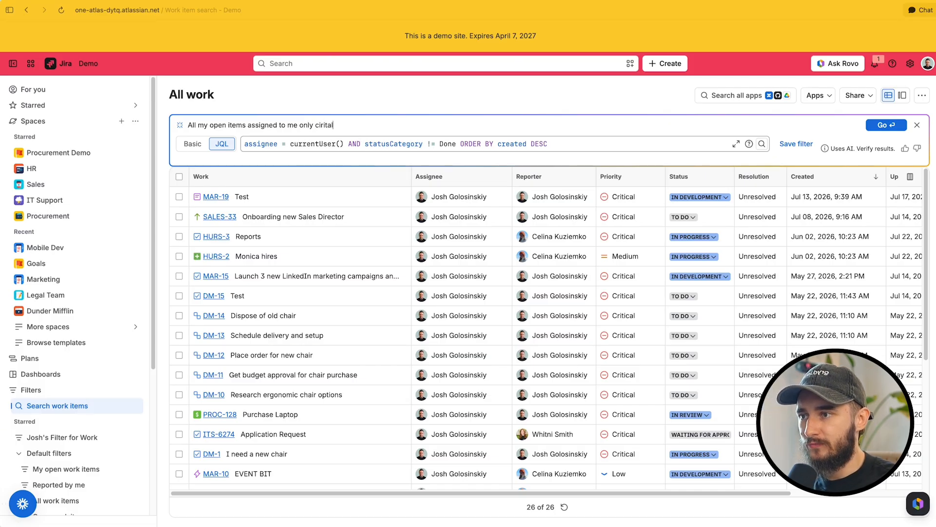
{"action": "type", "text": " cirital"}
{"action": "key", "text": "BackSpace"}
{"action": "type", "text": "ial"}
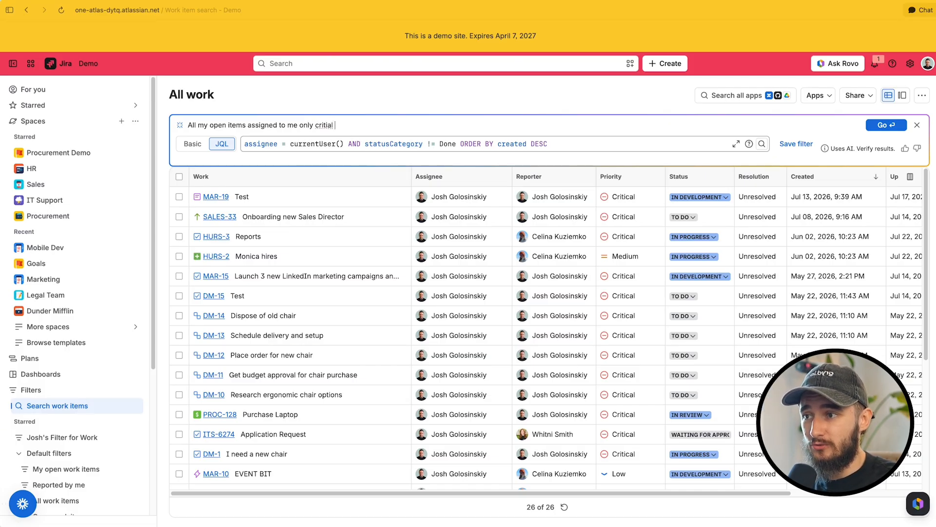
{"action": "key", "text": "Return"}
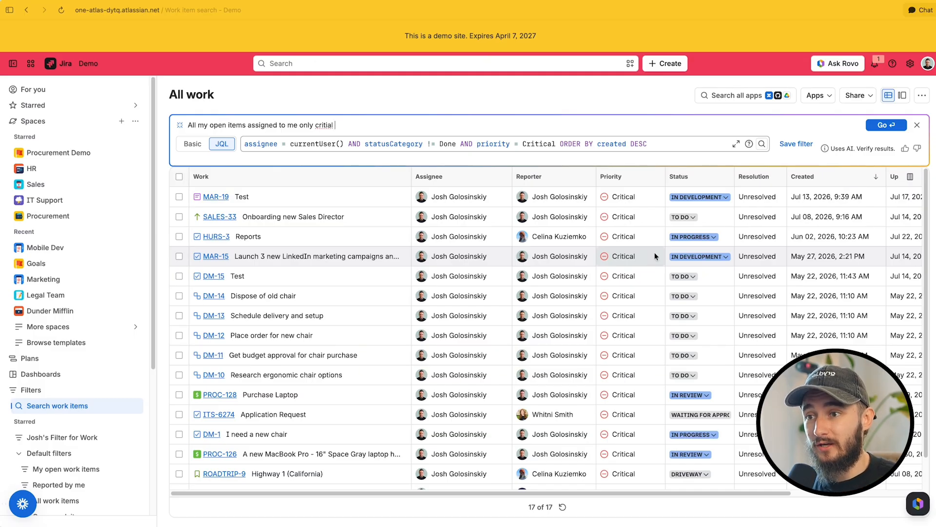
Copy the generated JQL query and start a new queue from the IT Support queue management page
{"action": "left_click_drag", "start_coordinate": [651, 144], "coordinate": [234, 148]}
{"action": "key", "text": "super+c"}
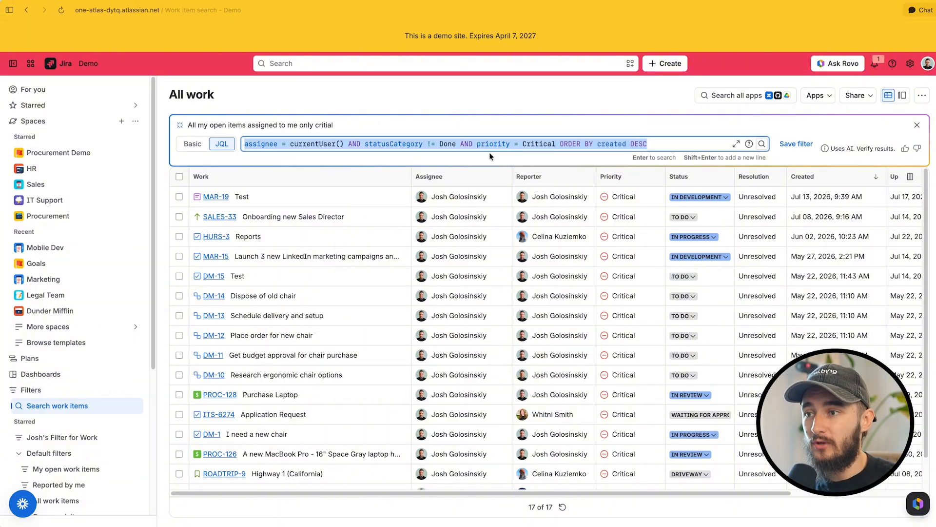
{"action": "left_click", "coordinate": [77, 201]}
{"action": "left_click", "coordinate": [86, 249]}
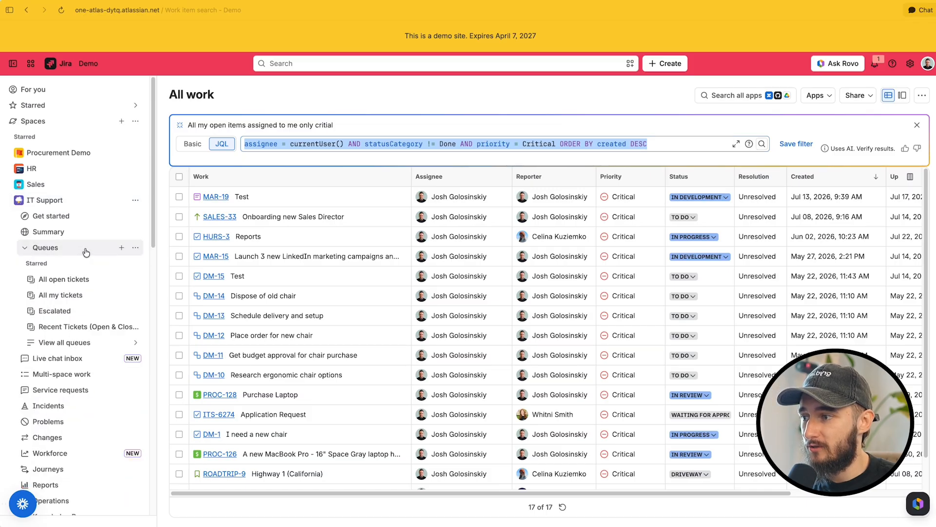
{"action": "left_click", "coordinate": [135, 247]}
{"action": "left_click", "coordinate": [181, 265]}
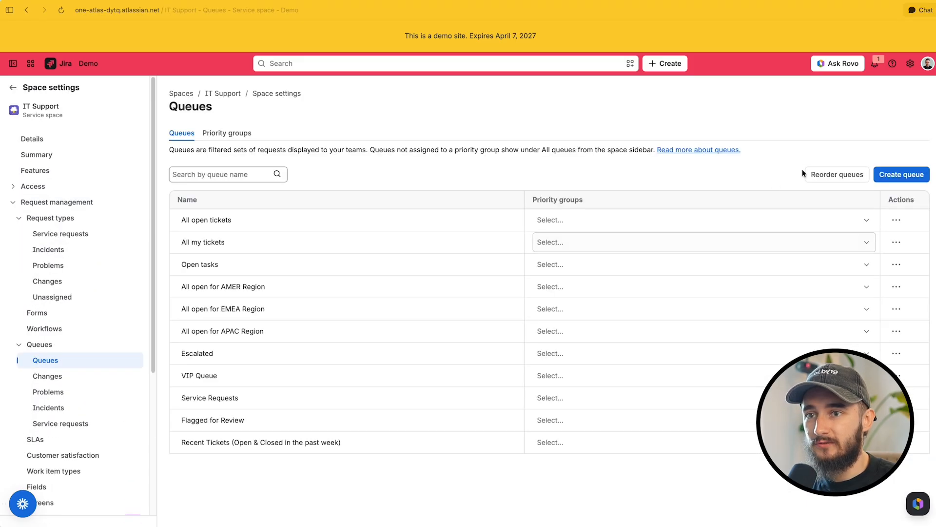
{"action": "left_click", "coordinate": [901, 174]}
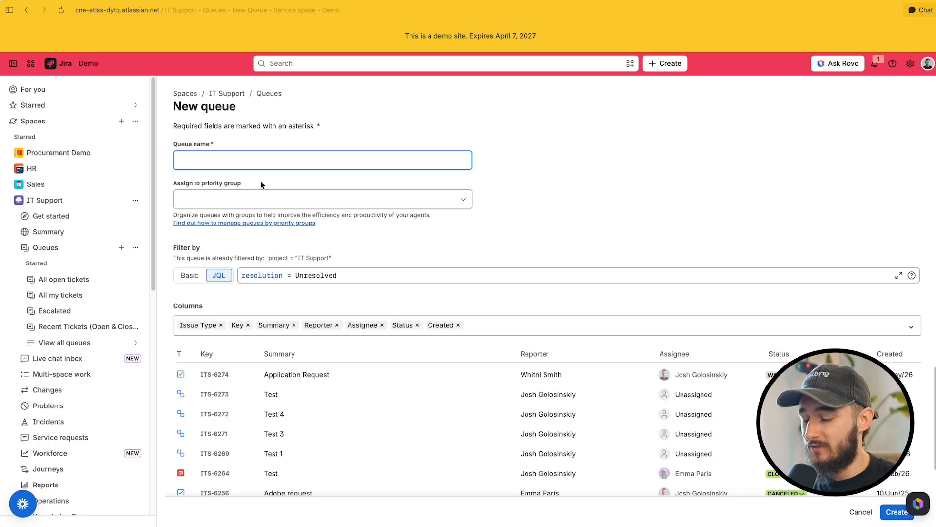
Name the new queue "My High Priority Items"
{"action": "type", "text": "My "}
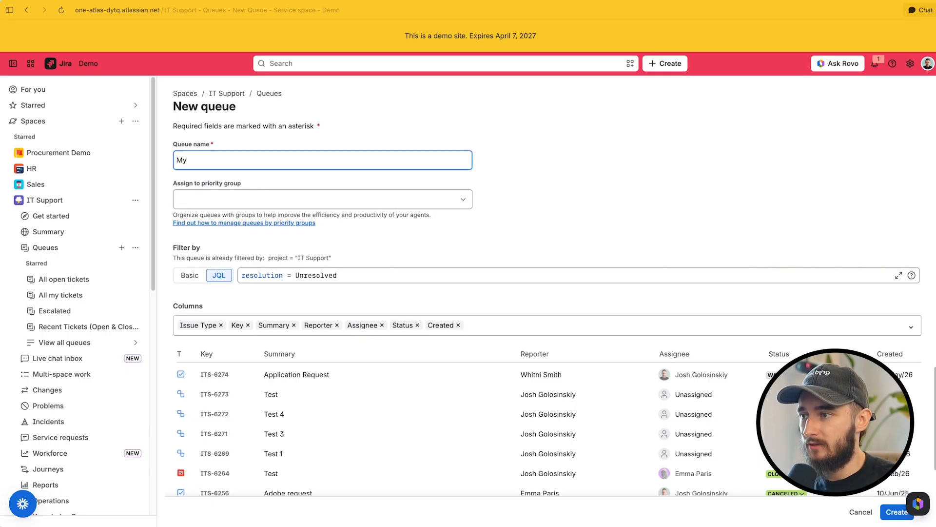
{"action": "type", "text": "High Priuo"}
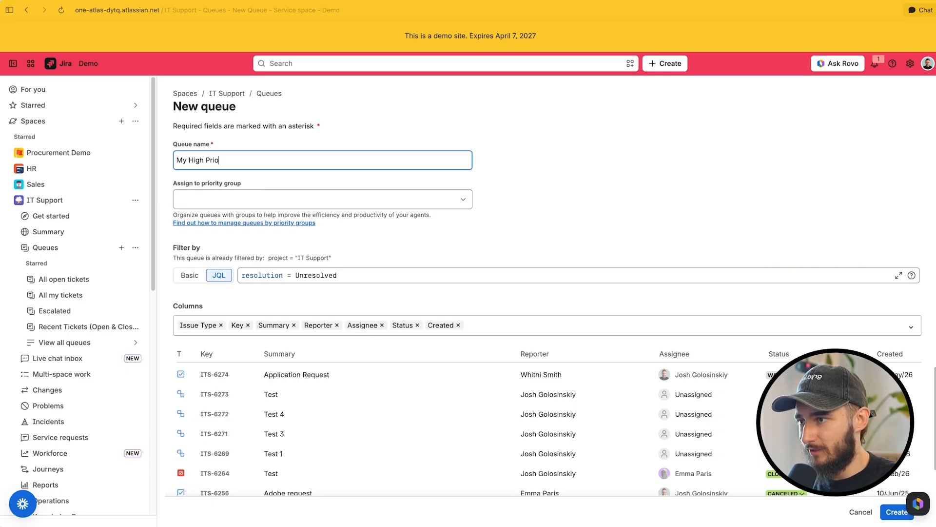
{"action": "type", "text": "rity Tasks"}
{"action": "key", "text": "BackSpace"}
{"action": "key", "text": "BackSpace"}
{"action": "key", "text": "BackSpace"}
{"action": "key", "text": "BackSpace"}
{"action": "key", "text": "BackSpace"}
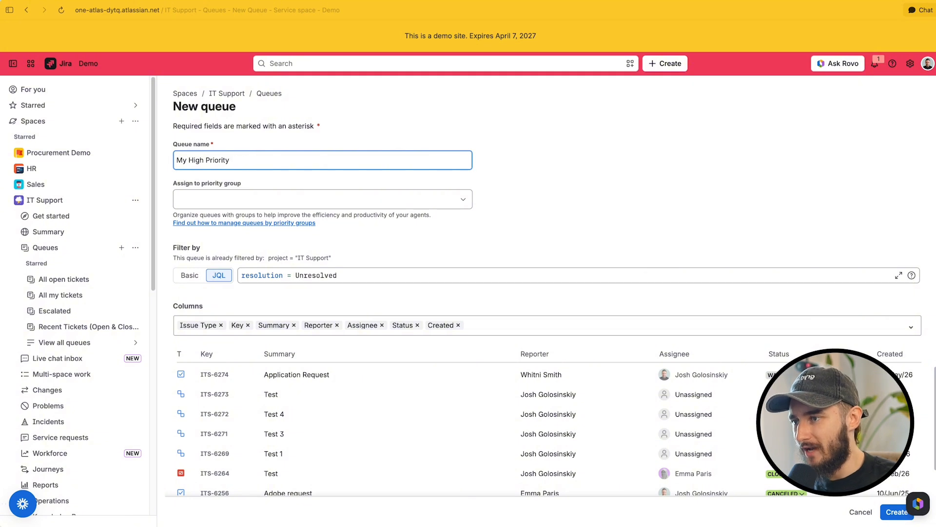
{"action": "type", "text": "Items"}
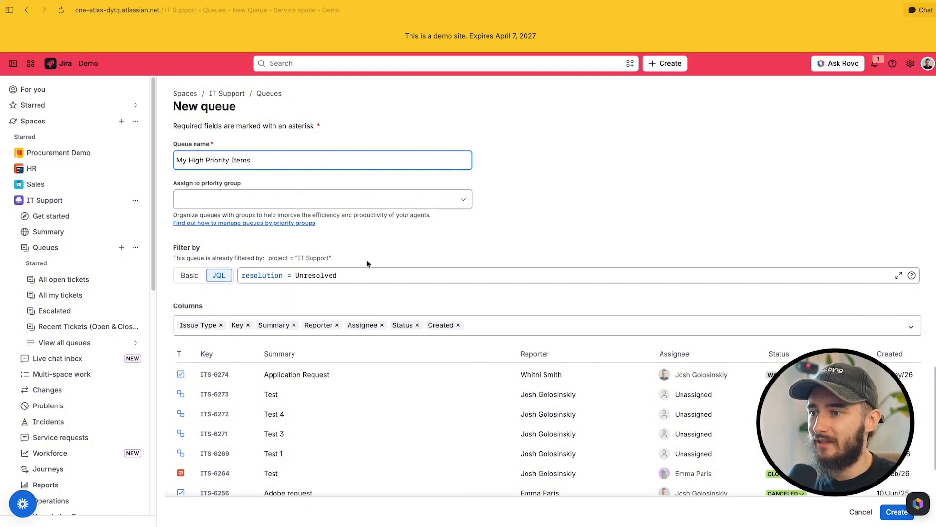
Replace the queue's default JQL filter with the copied critical-items query and create the queue
{"action": "left_click_drag", "start_coordinate": [341, 276], "coordinate": [241, 270]}
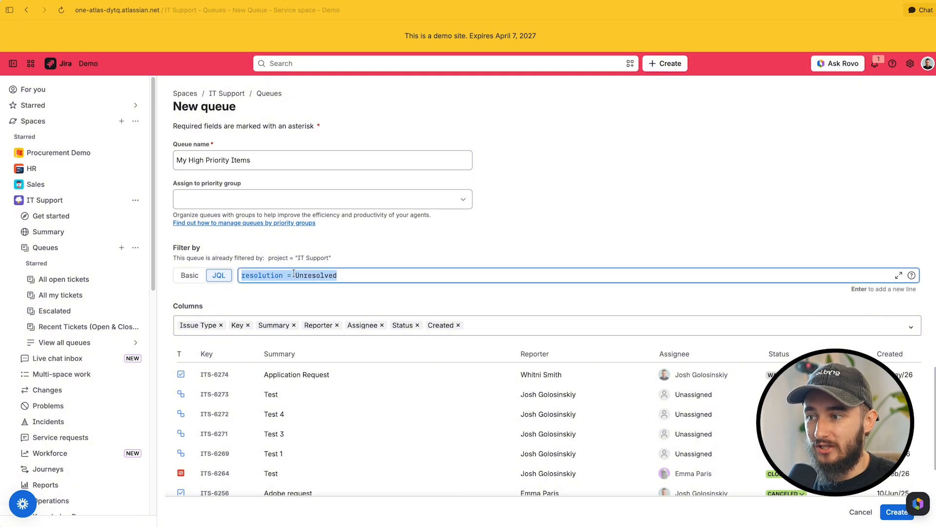
{"action": "key", "text": "super+v"}
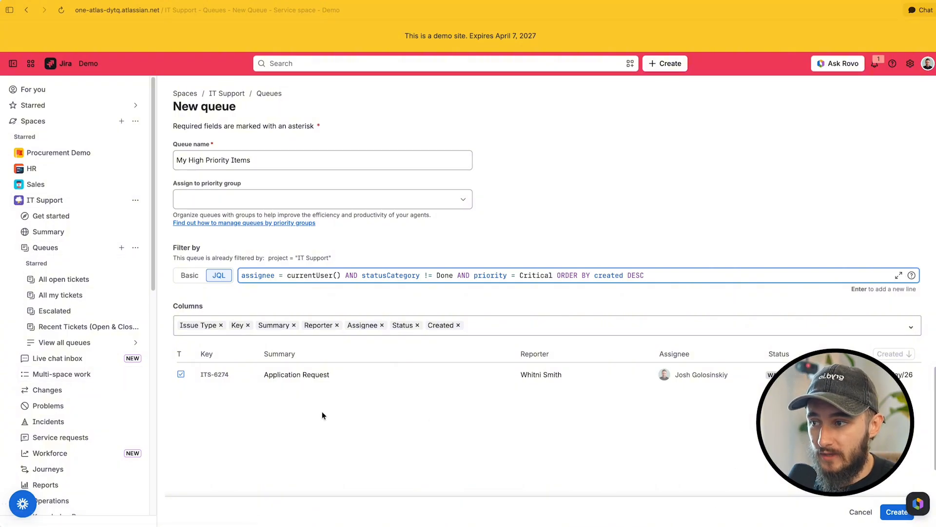
{"action": "left_click", "coordinate": [895, 512]}
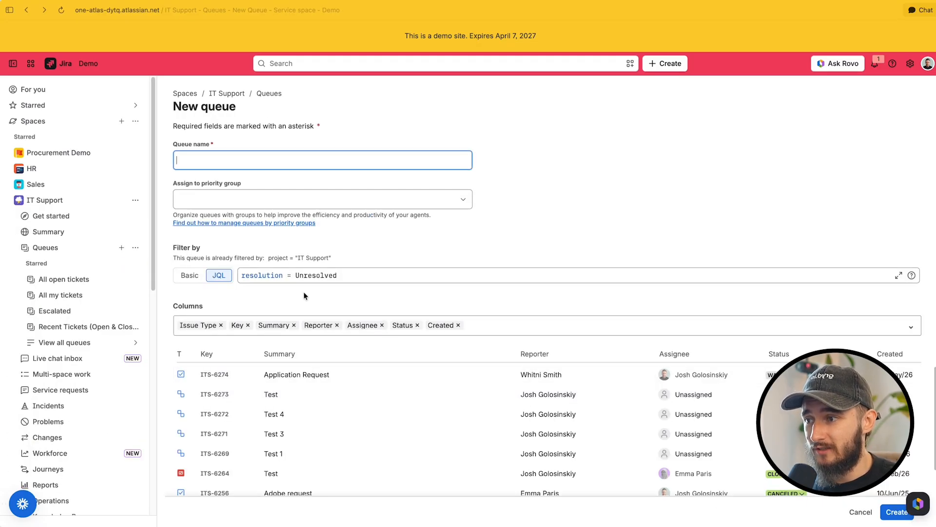
Compare the Basic and JQL filter modes on the new queue form
{"action": "left_click", "coordinate": [191, 276]}
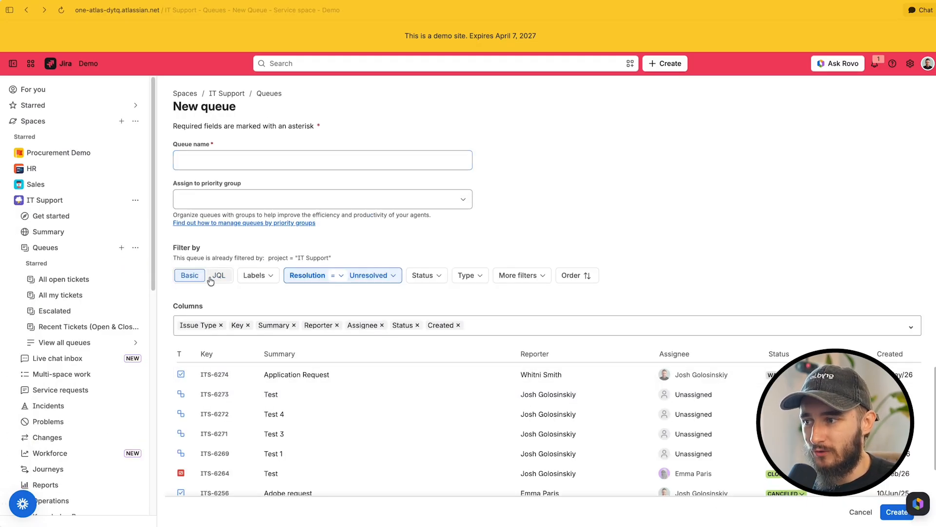
{"action": "left_click", "coordinate": [219, 277]}
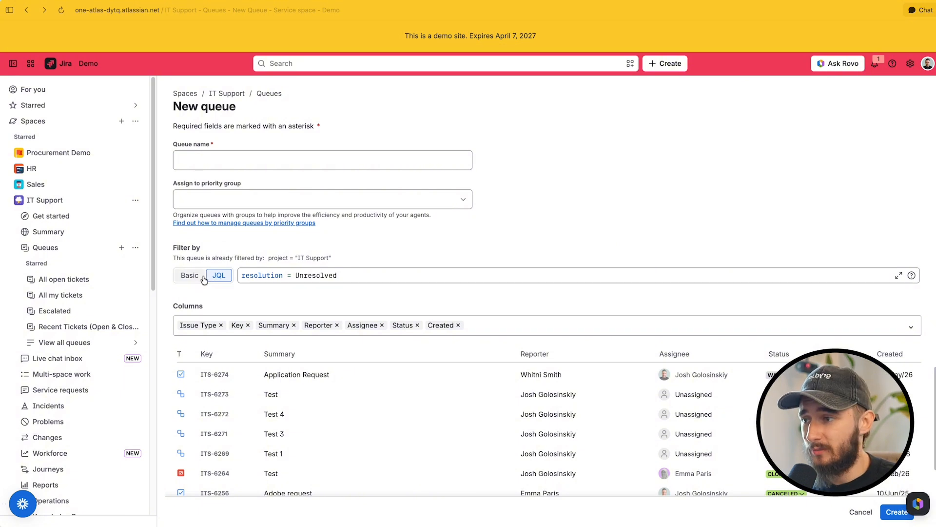
{"action": "left_click", "coordinate": [193, 276]}
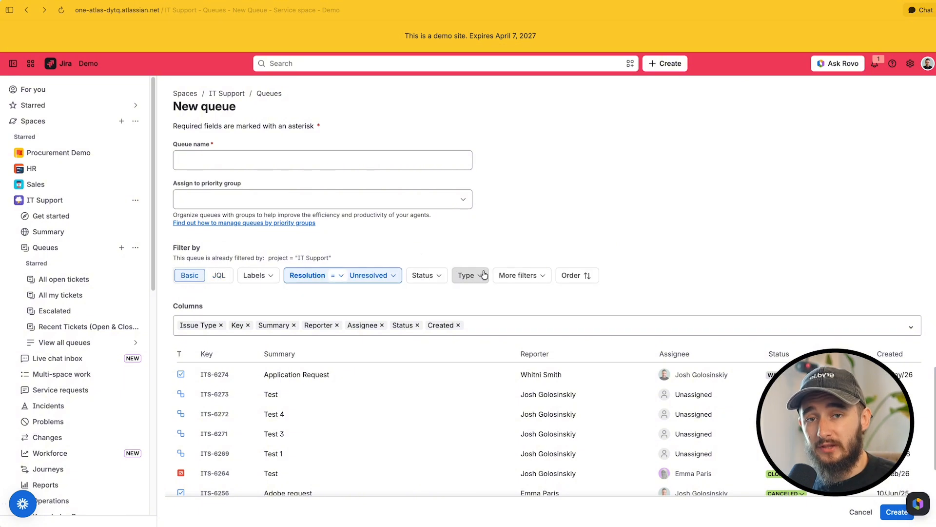
{"action": "left_click", "coordinate": [218, 276]}
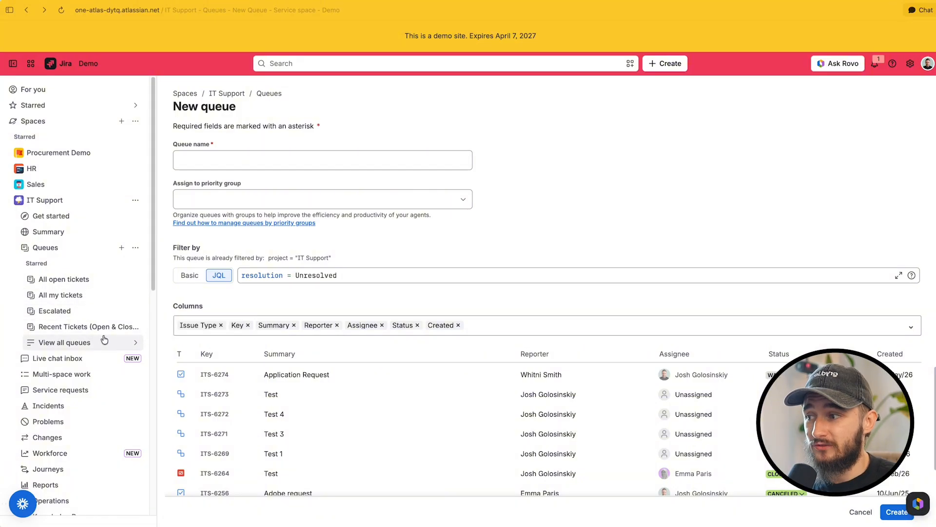
Remove the All open tickets, All my tickets and Escalated queues from the IT Support starred queues
{"action": "left_click", "coordinate": [136, 278]}
{"action": "left_click", "coordinate": [136, 277]}
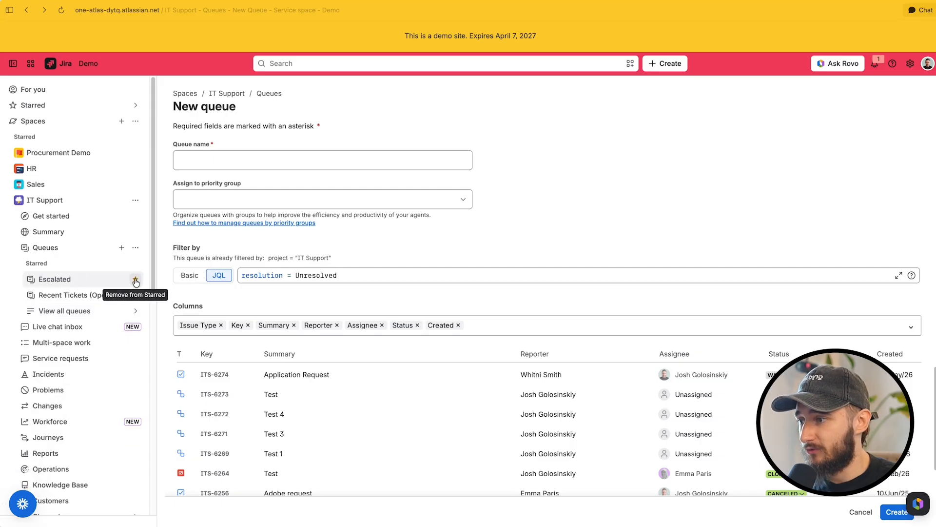
{"action": "left_click", "coordinate": [136, 278]}
Star the All open tickets, All my tickets and My High Priority Items queues from the list of all queues
{"action": "left_click", "coordinate": [94, 295]}
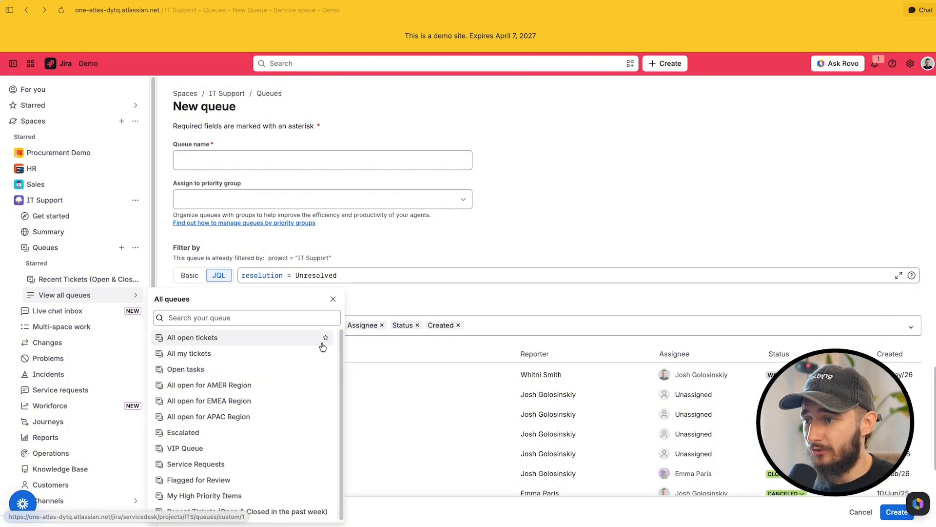
{"action": "left_click", "coordinate": [326, 338]}
{"action": "left_click", "coordinate": [327, 353]}
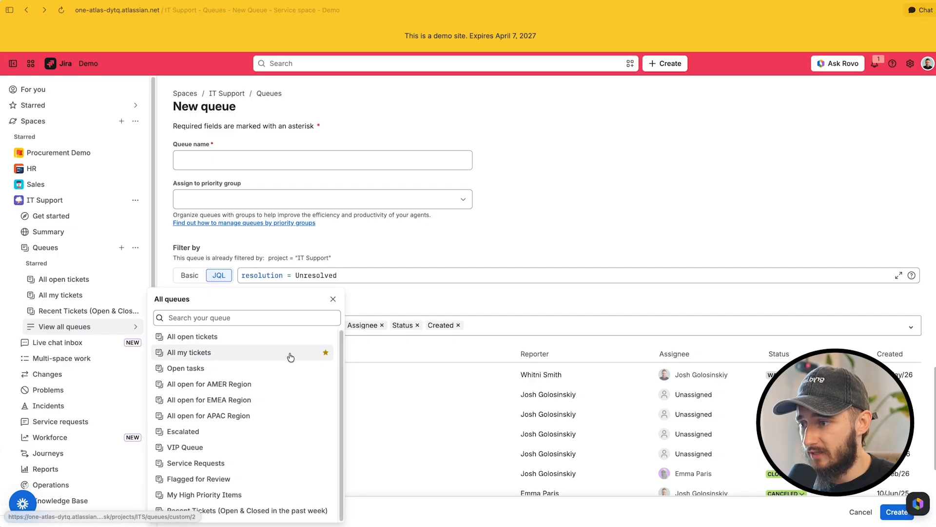
{"action": "left_click", "coordinate": [325, 494]}
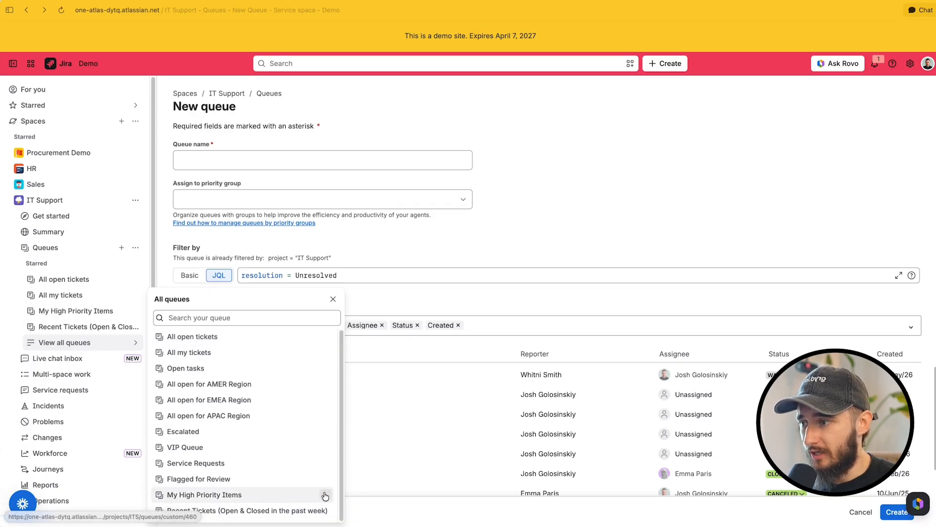
Look through the starred queues from All open tickets to Recent Tickets, ending on All my tickets and its view options
{"action": "left_click", "coordinate": [73, 279]}
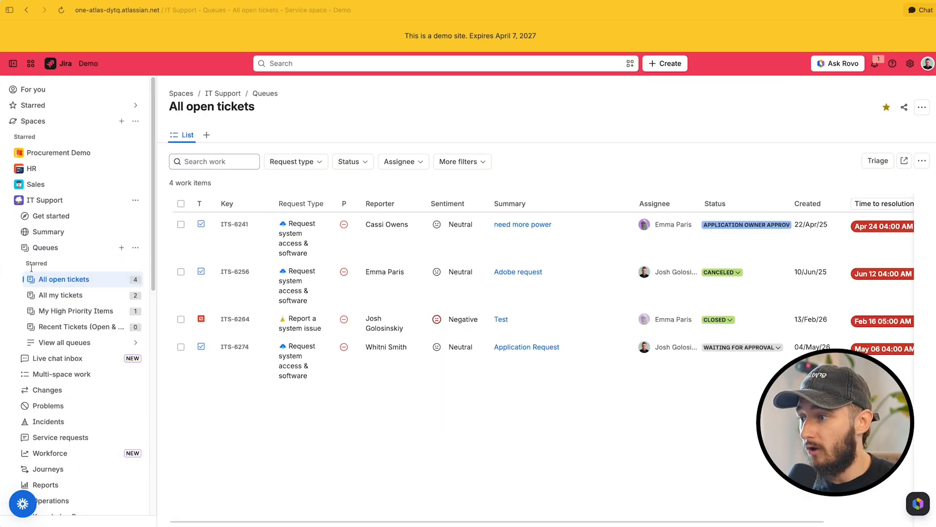
{"action": "left_click", "coordinate": [61, 295]}
{"action": "left_click", "coordinate": [49, 310]}
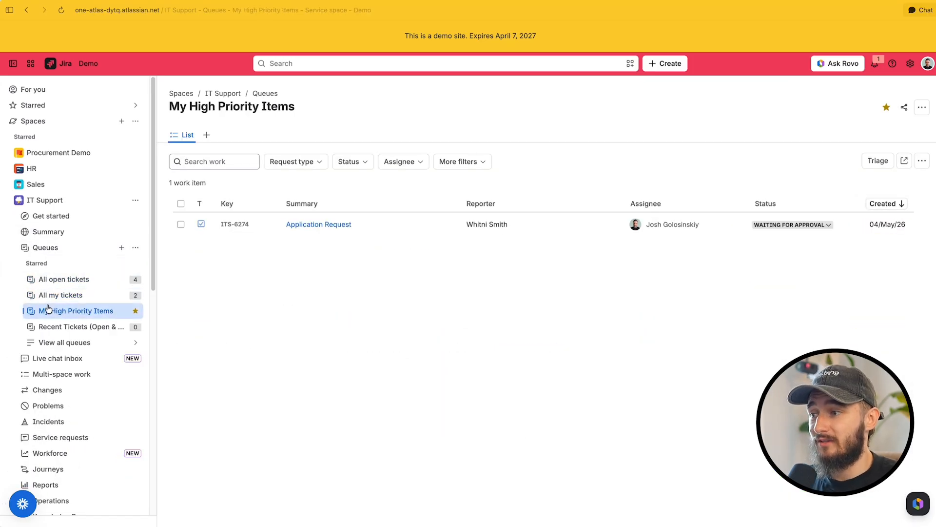
{"action": "left_click", "coordinate": [51, 327]}
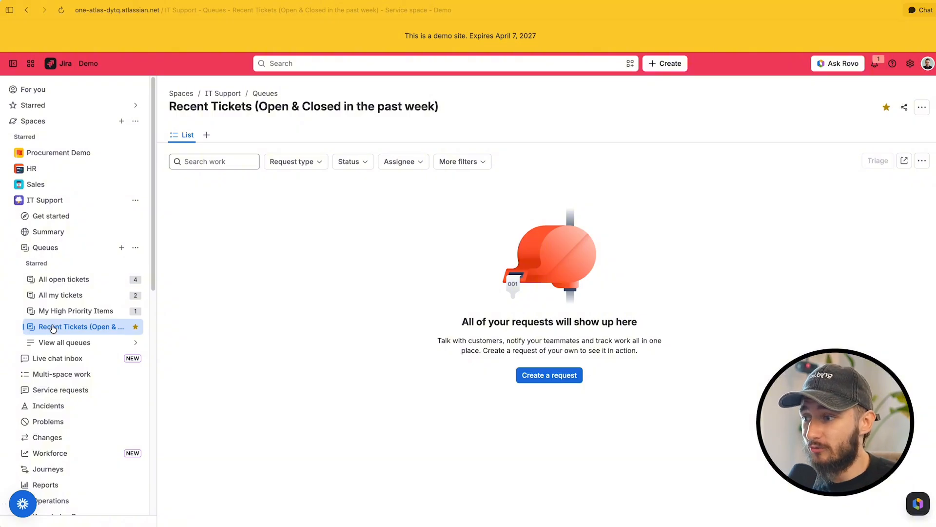
{"action": "left_click", "coordinate": [86, 301]}
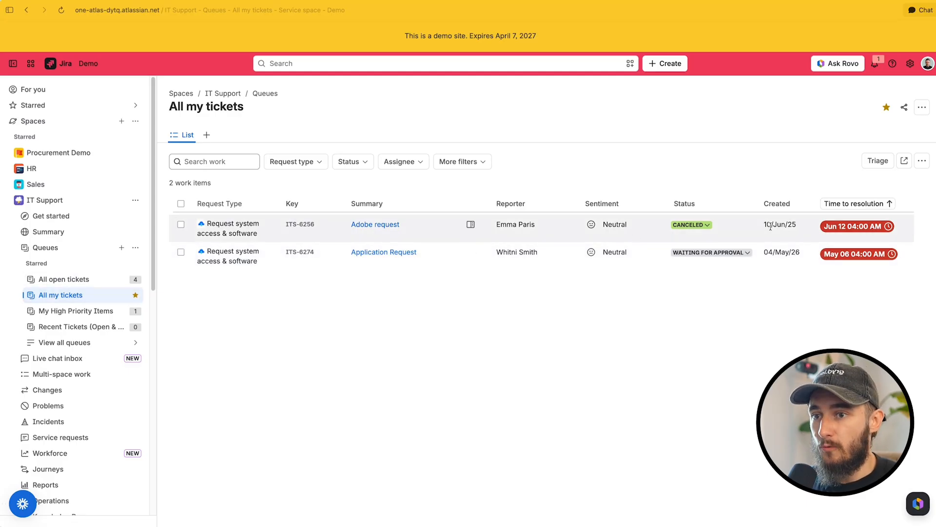
{"action": "left_click", "coordinate": [921, 162]}
{"action": "left_click", "coordinate": [808, 168]}
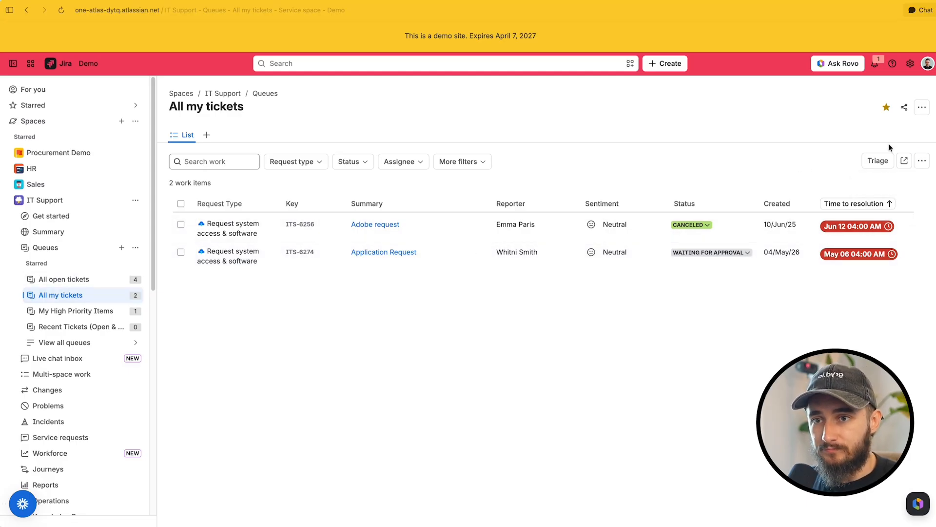
Open the My High Priority Items queue for editing from queue management and examine the ORDER BY clause in its JQL filter
{"action": "left_click", "coordinate": [135, 247]}
{"action": "left_click", "coordinate": [149, 291]}
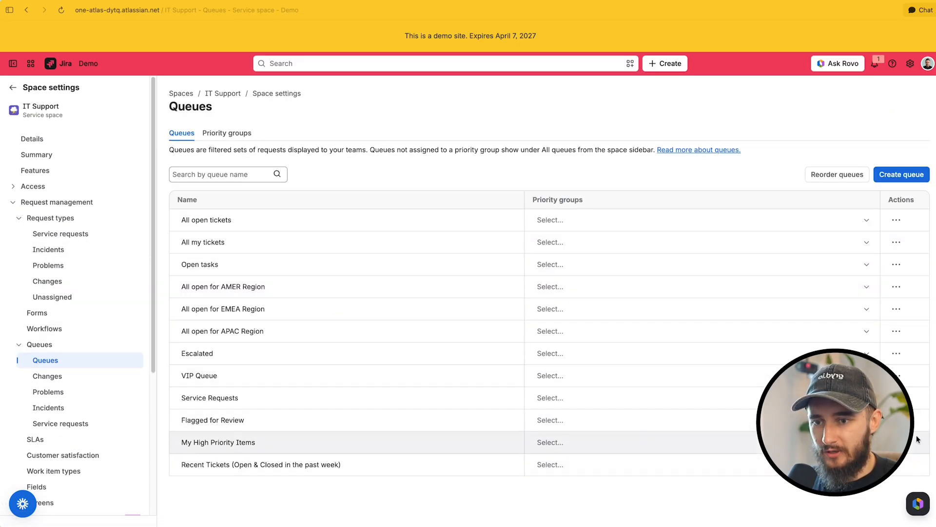
{"action": "left_click", "coordinate": [897, 441]}
{"action": "left_click", "coordinate": [859, 467]}
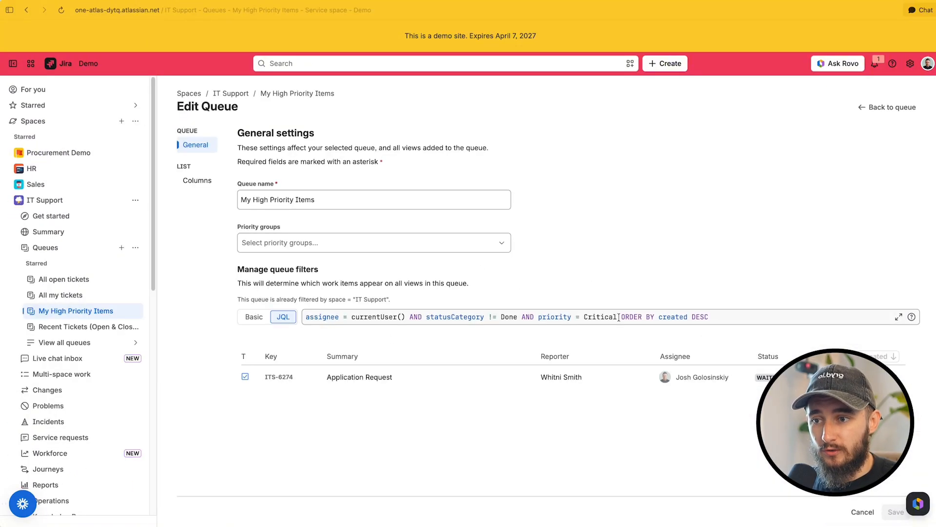
{"action": "left_click_drag", "start_coordinate": [619, 317], "coordinate": [657, 312]}
{"action": "left_click", "coordinate": [658, 314]}
Go back to the work item search under Filters
{"action": "scroll", "coordinate": [146, 480], "scroll_direction": "down", "scroll_amount": 5}
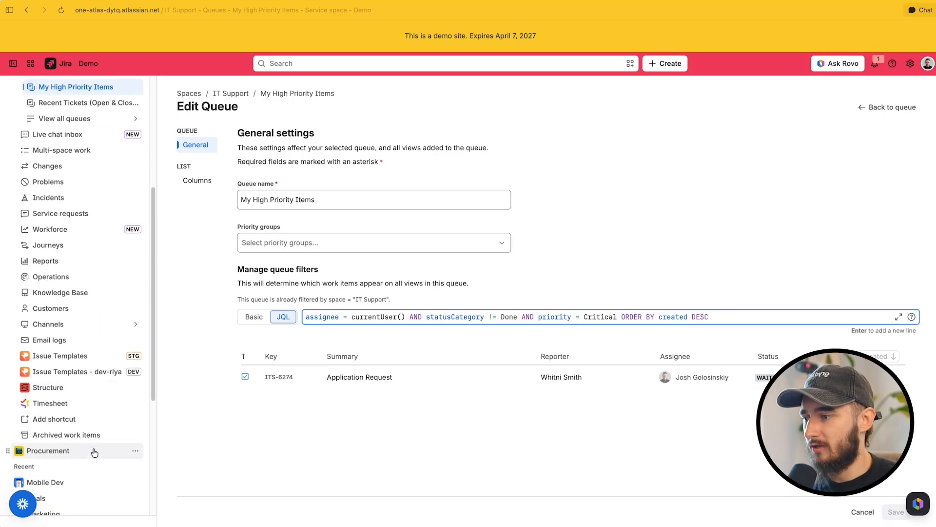
{"action": "scroll", "coordinate": [66, 455], "scroll_direction": "down", "scroll_amount": 4}
{"action": "left_click", "coordinate": [61, 457]}
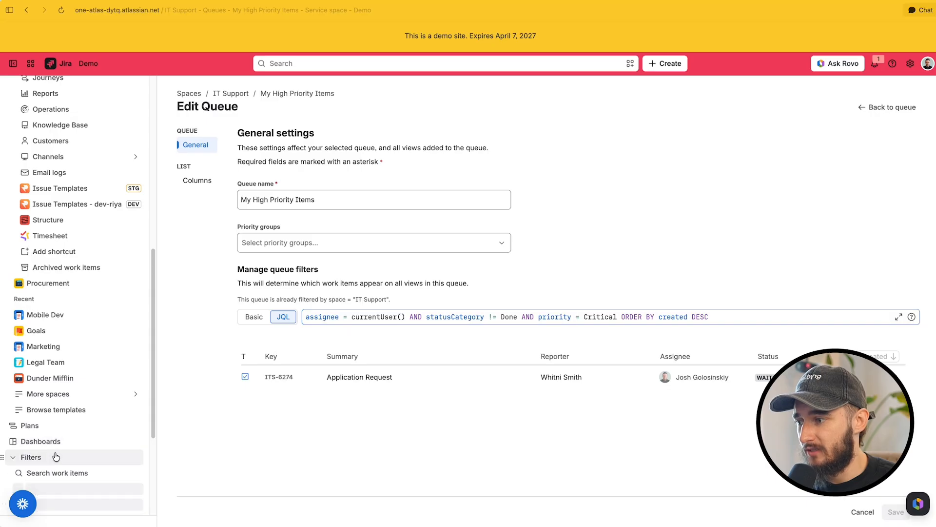
{"action": "left_click", "coordinate": [61, 472]}
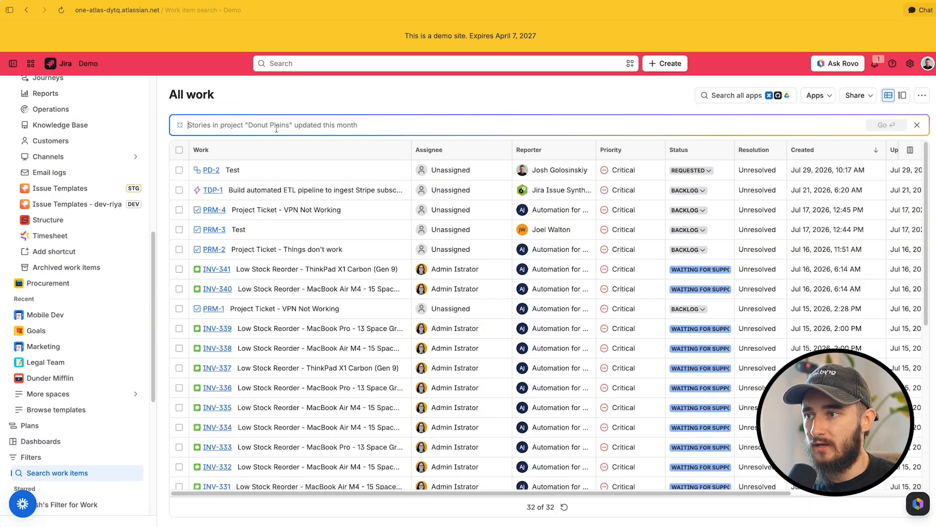
Run an AI search for "assigned to me and order my SLA time to first response"
{"action": "type", "text": "a"}
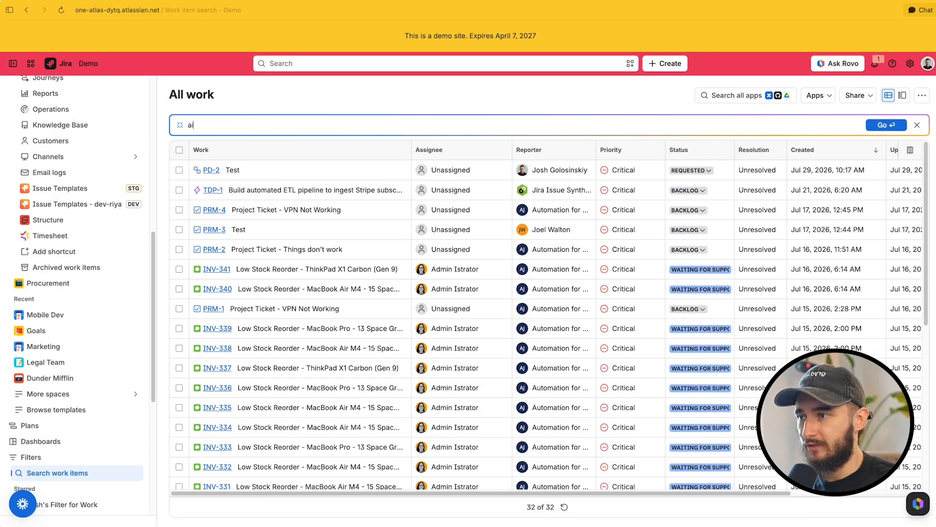
{"action": "type", "text": "ssigned to me "}
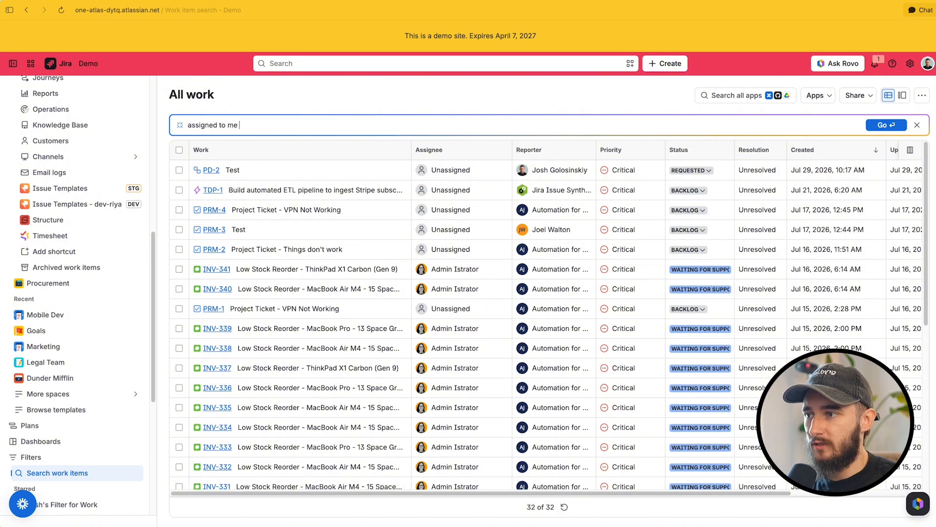
{"action": "type", "text": "and order my "}
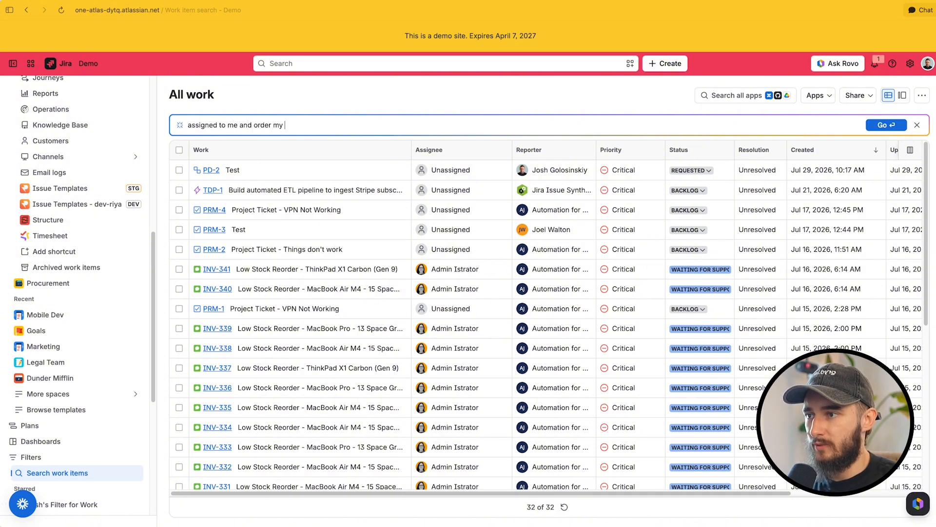
{"action": "type", "text": "SLA time to first resp"}
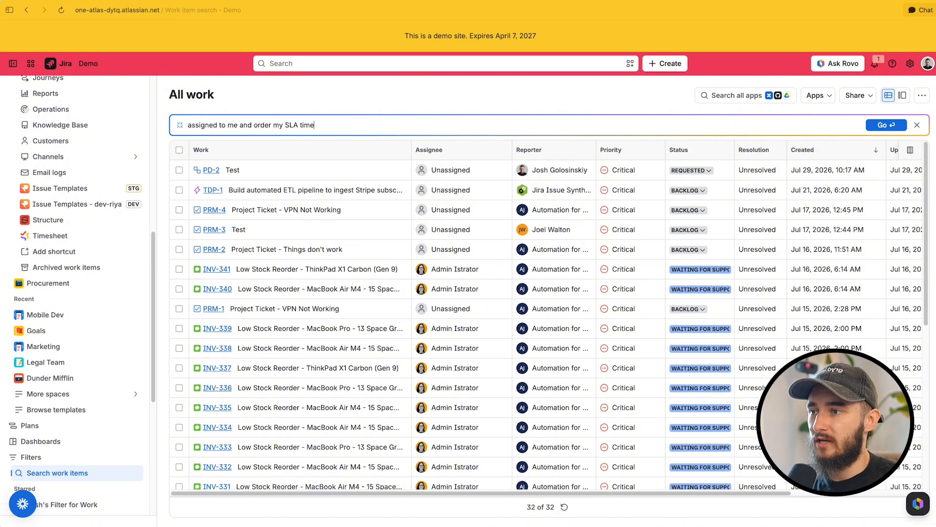
{"action": "type", "text": "onse"}
{"action": "key", "text": "Return"}
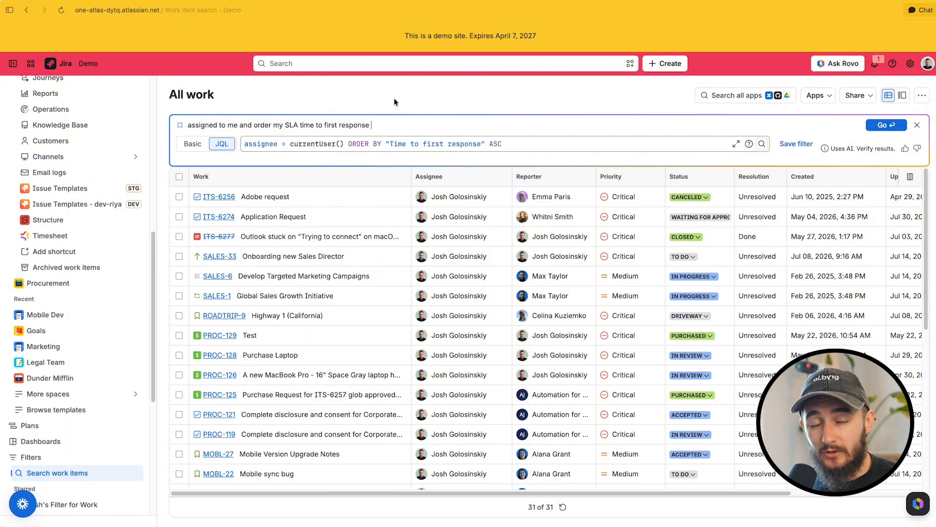
{"action": "scroll", "coordinate": [87, 197], "scroll_direction": "up", "scroll_amount": 7}
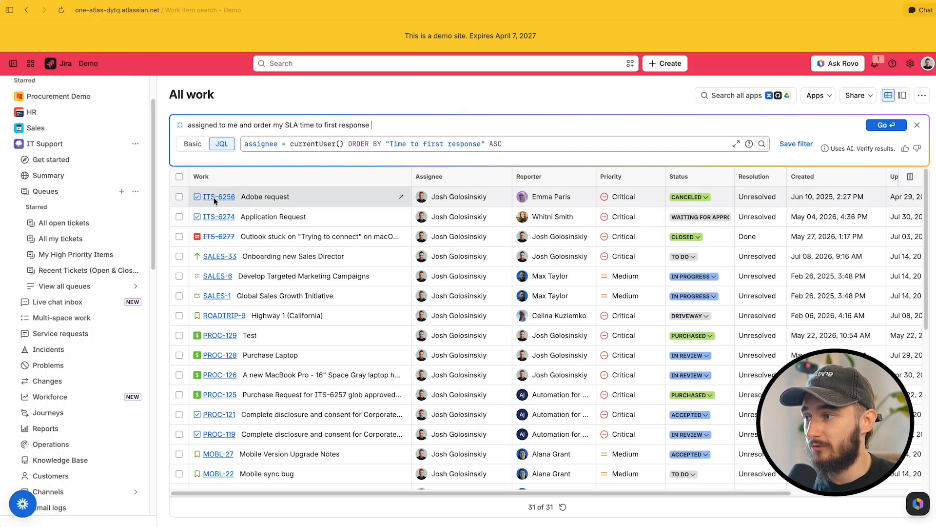
Examine the service level agreements configured in the IT Support space settings, then leave the settings
{"action": "left_click", "coordinate": [134, 144]}
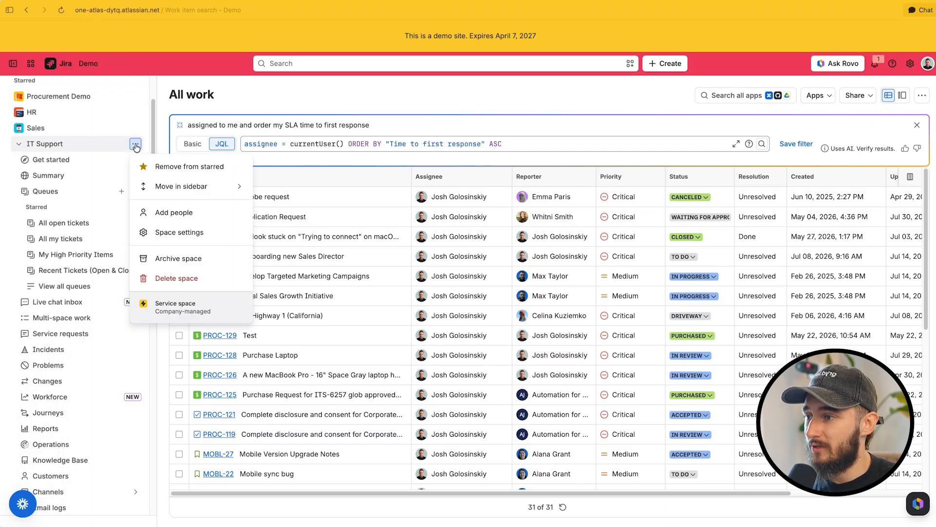
{"action": "left_click", "coordinate": [201, 242]}
{"action": "left_click", "coordinate": [65, 360]}
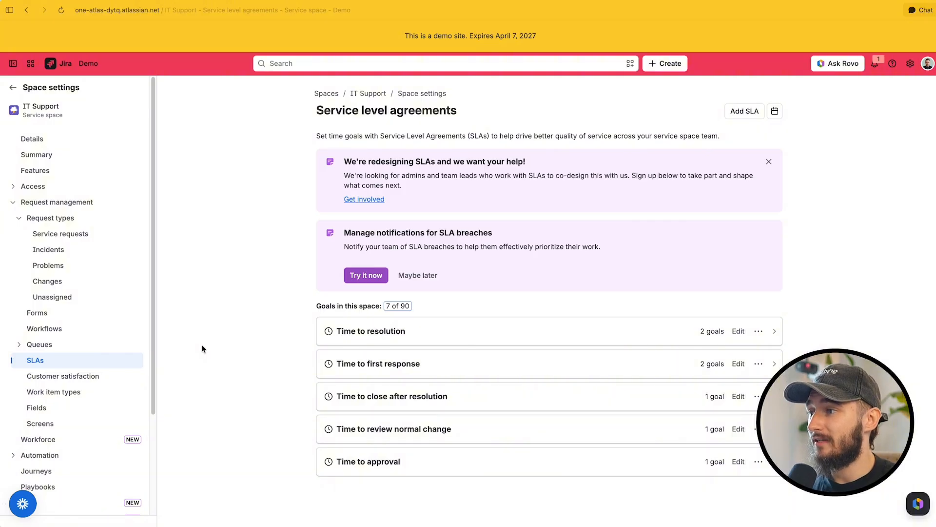
{"action": "left_click", "coordinate": [13, 87]}
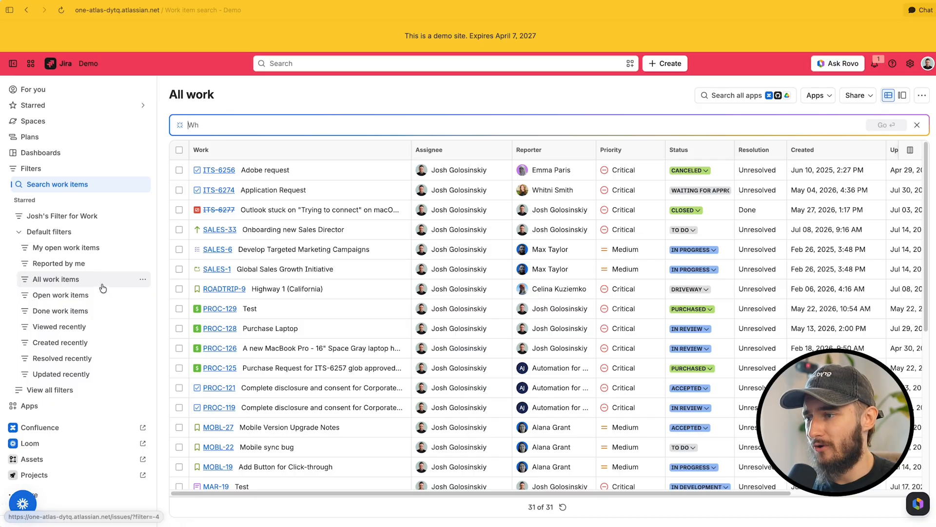
View the All work items filter and the All open tickets queue of the IT Support space
{"action": "left_click", "coordinate": [101, 287]}
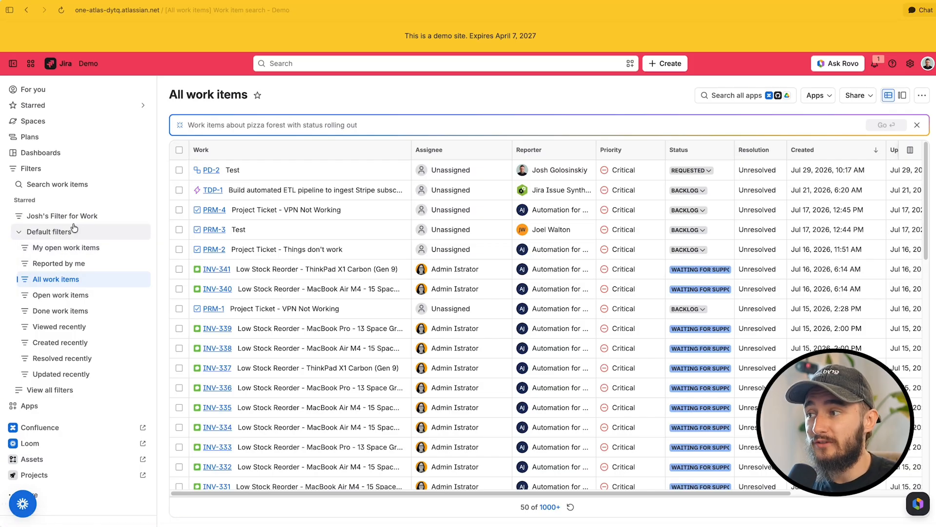
{"action": "left_click", "coordinate": [29, 121]}
{"action": "left_click", "coordinate": [82, 200]}
{"action": "left_click", "coordinate": [91, 248]}
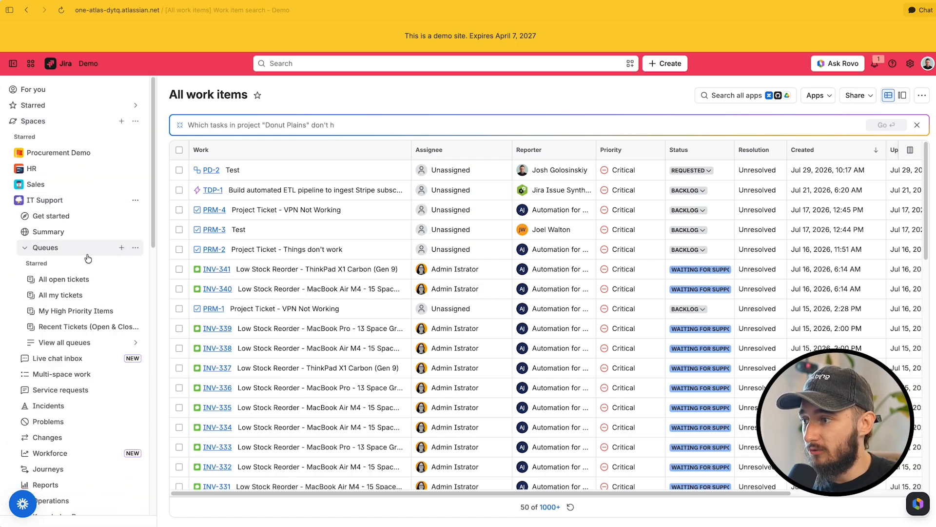
{"action": "left_click", "coordinate": [95, 282]}
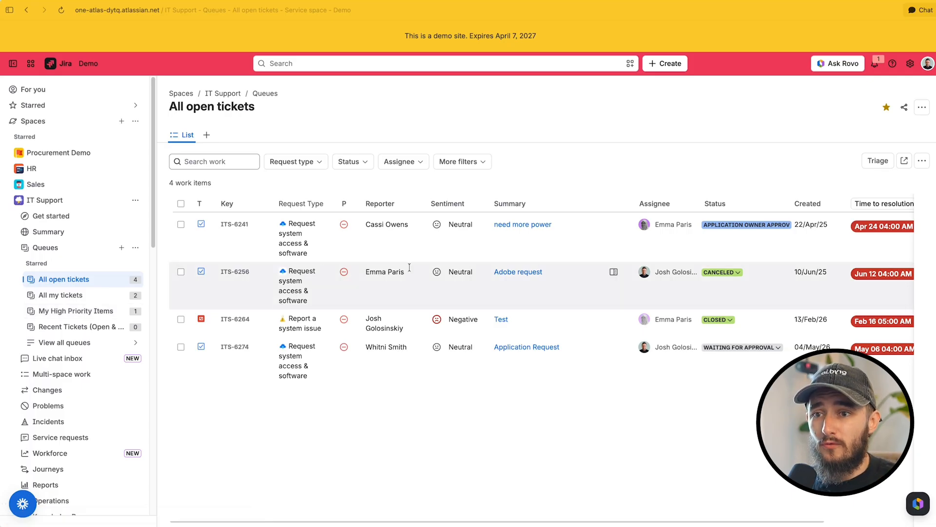
Open the column settings of the My High Priority Items queue from the IT Support queue management
{"action": "left_click", "coordinate": [135, 247]}
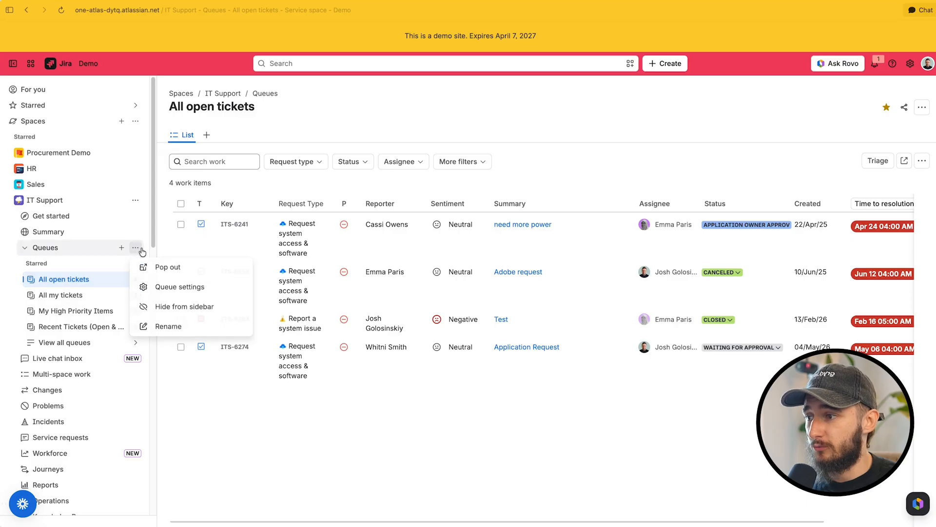
{"action": "left_click", "coordinate": [167, 289]}
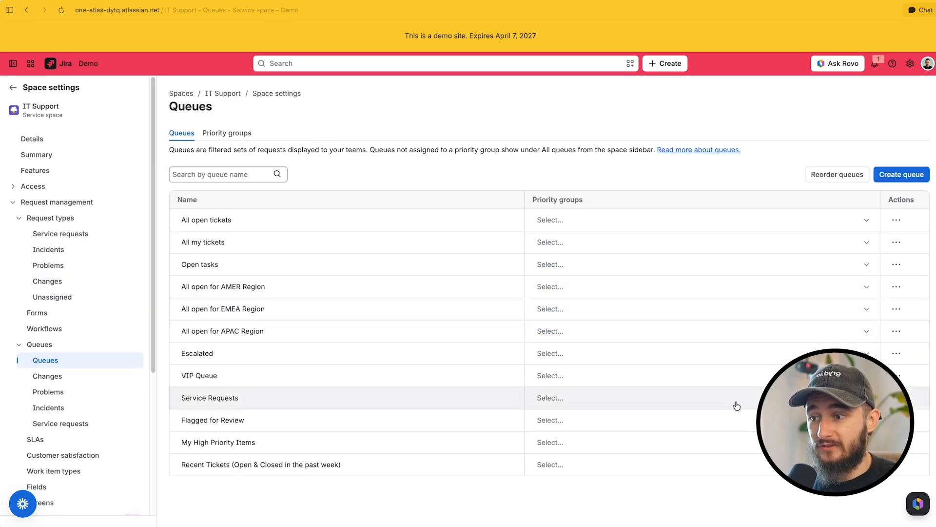
{"action": "left_click", "coordinate": [896, 443]}
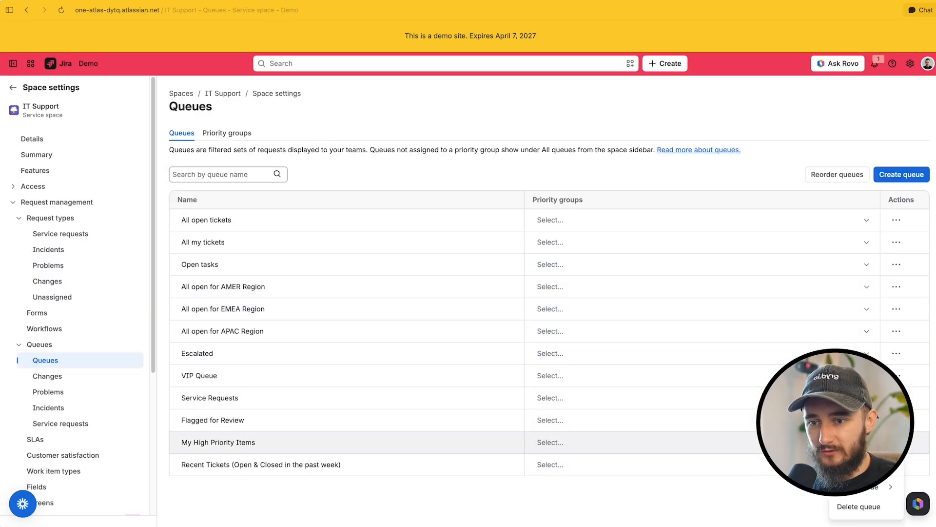
{"action": "left_click", "coordinate": [863, 487]}
{"action": "left_click", "coordinate": [189, 187]}
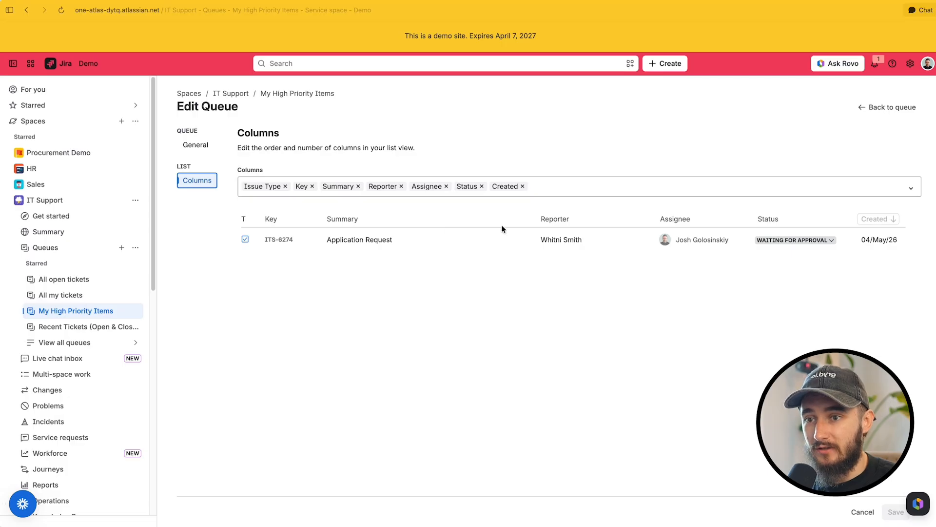
Add the Time to first response column to the My High Priority Items queue, remove the Assignee column, and save the queue
{"action": "left_click", "coordinate": [703, 188]}
{"action": "type", "text": "sla"}
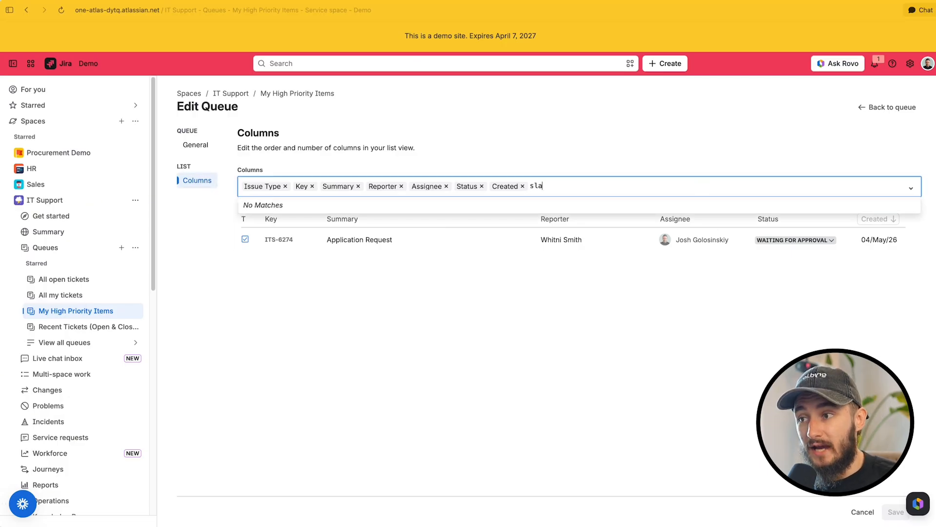
{"action": "key", "text": "BackSpace"}
{"action": "key", "text": "BackSpace"}
{"action": "key", "text": "BackSpace"}
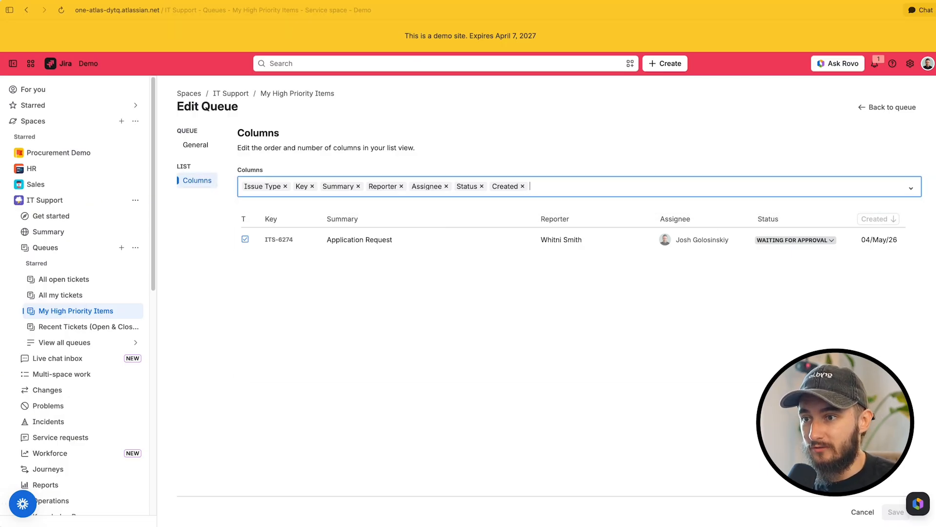
{"action": "type", "text": "time to fi"}
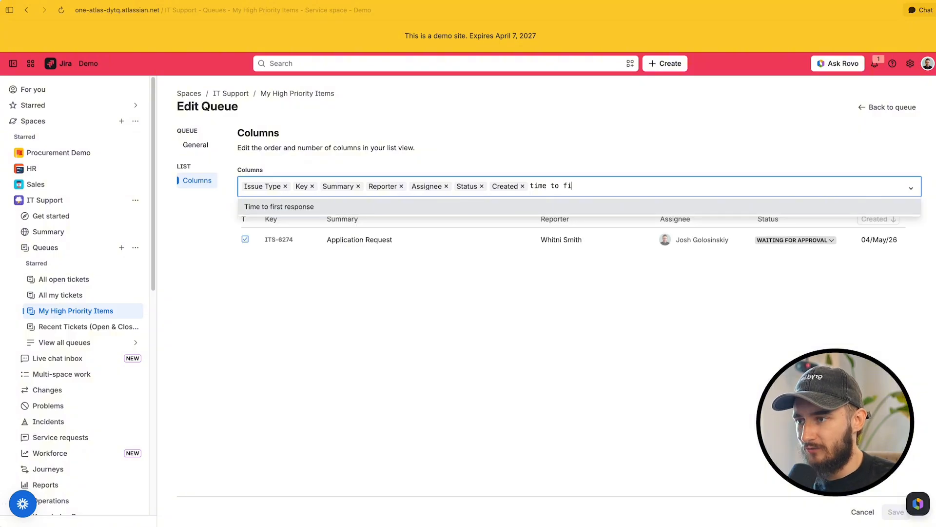
{"action": "left_click", "coordinate": [491, 201]}
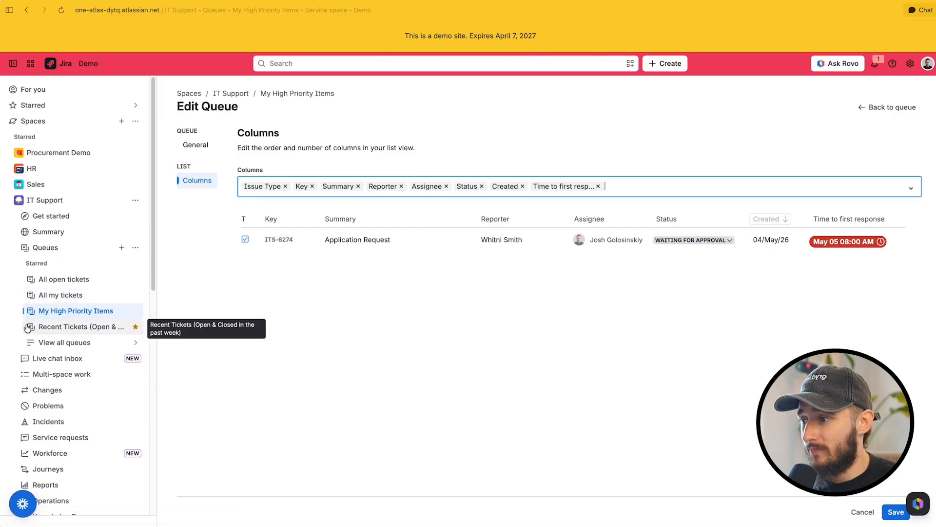
{"action": "left_click", "coordinate": [446, 187]}
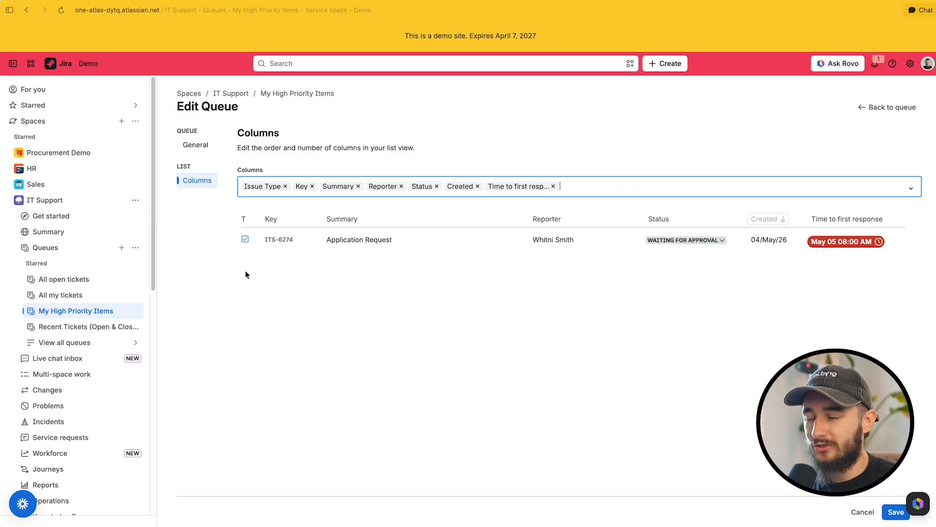
{"action": "left_click", "coordinate": [896, 512]}
Sort the My High Priority Items queue by Time to first response, from shortest to longest
{"action": "left_click", "coordinate": [84, 312]}
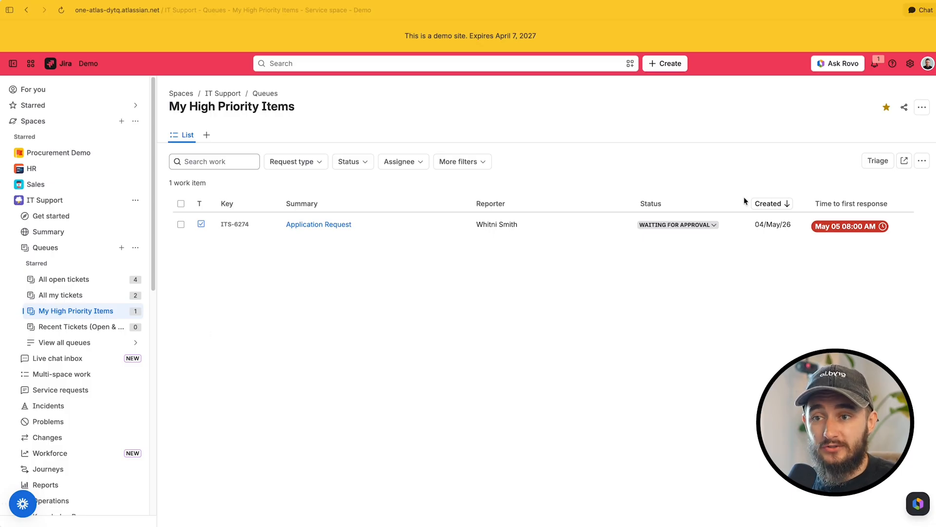
{"action": "left_click", "coordinate": [841, 207]}
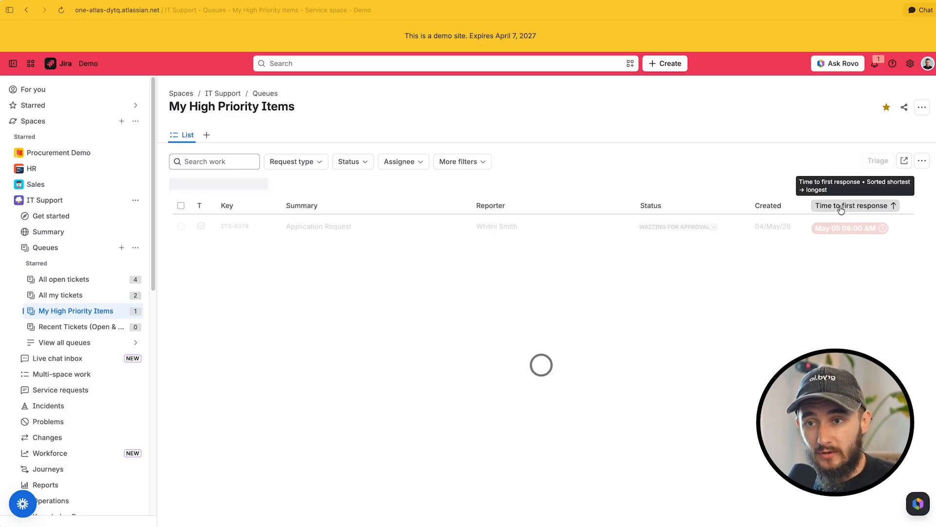